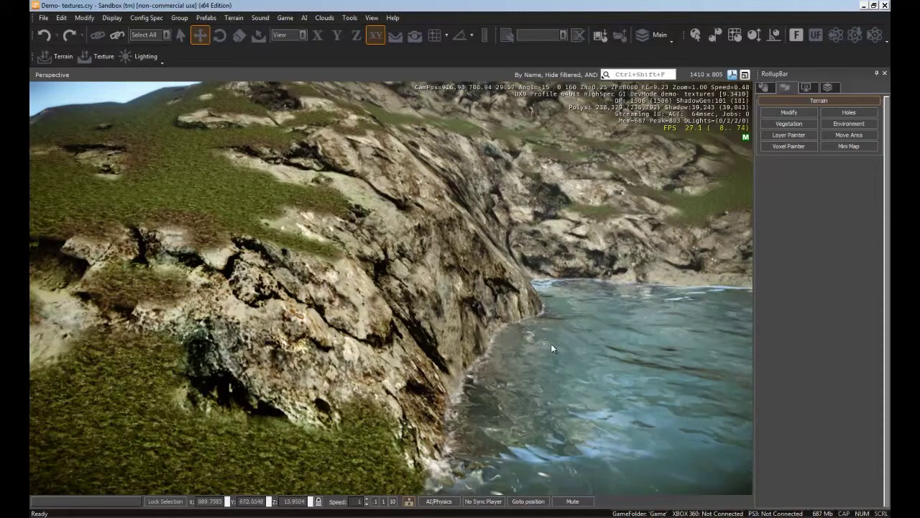
{"action": "right_click_drag", "start_coordinate": [552, 348], "coordinate": [575, 354]}
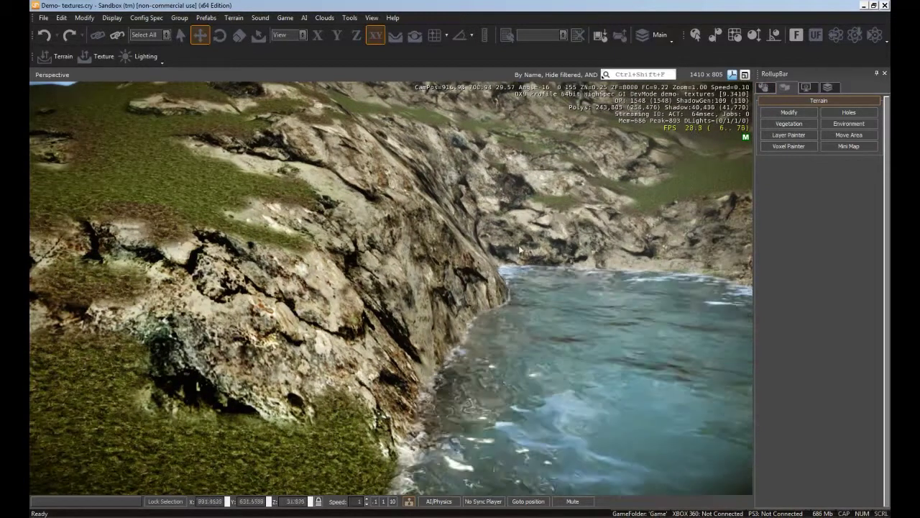
{"action": "right_click_drag", "start_coordinate": [476, 356], "coordinate": [484, 358]}
{"action": "key", "text": "a"}
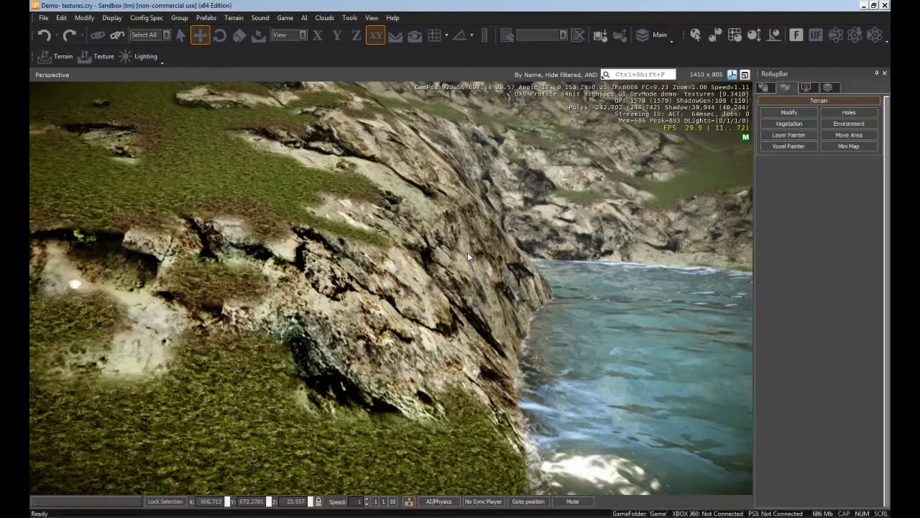
{"action": "right_click_drag", "start_coordinate": [467, 253], "coordinate": [498, 253]}
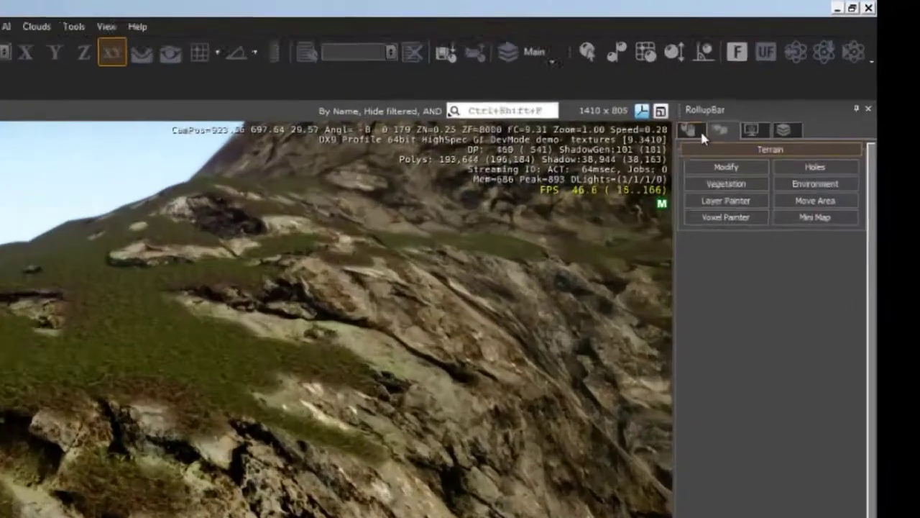
Show the brush object browser for placing objects in the level.
{"action": "left_click", "coordinate": [768, 88]}
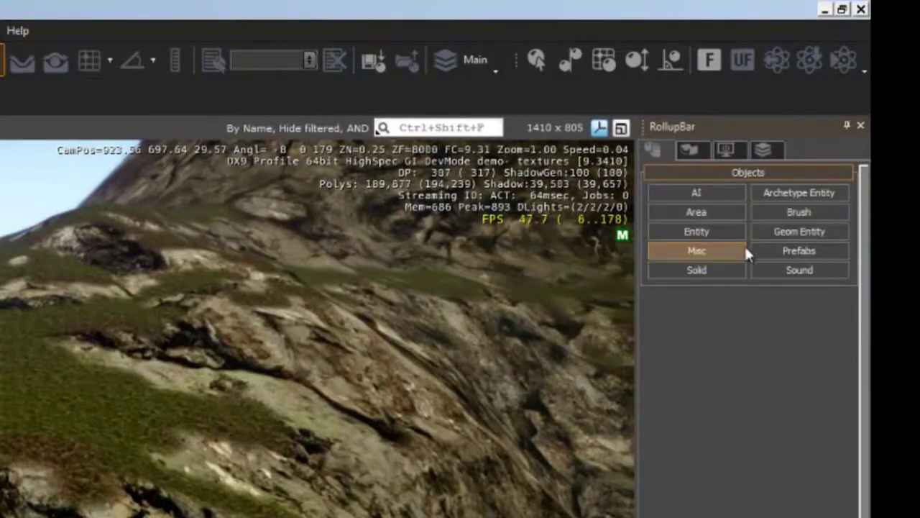
{"action": "left_click", "coordinate": [787, 214]}
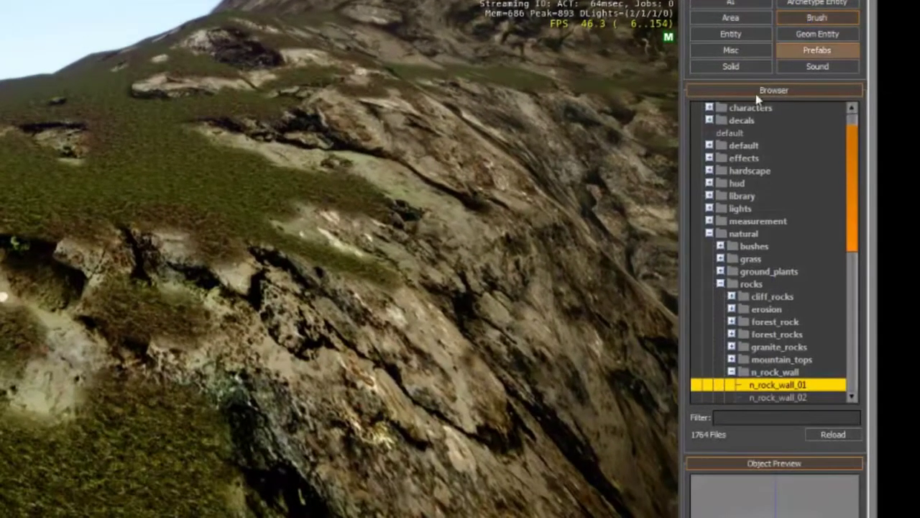
{"action": "left_click", "coordinate": [749, 91]}
{"action": "left_click", "coordinate": [752, 92]}
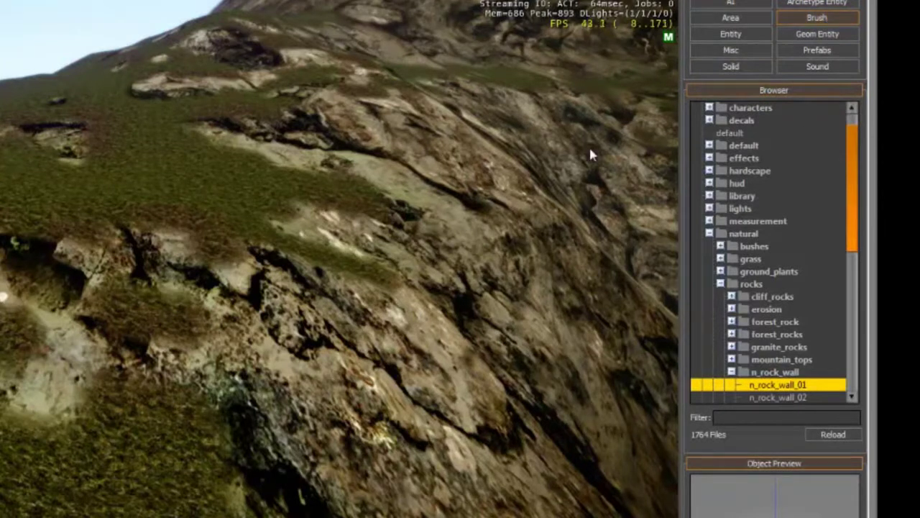
{"action": "left_click", "coordinate": [719, 91]}
{"action": "left_click", "coordinate": [801, 19]}
Go to the natural/rocks folder in the brush browser and collapse its n_rock_wall subfolder.
{"action": "left_click", "coordinate": [709, 234]}
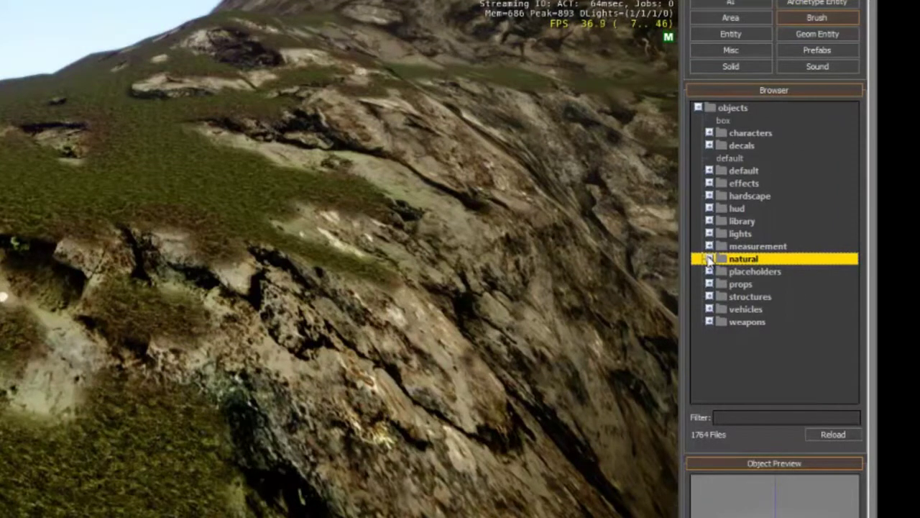
{"action": "left_click", "coordinate": [709, 261]}
{"action": "scroll", "coordinate": [764, 263], "scroll_direction": "down", "scroll_amount": 2}
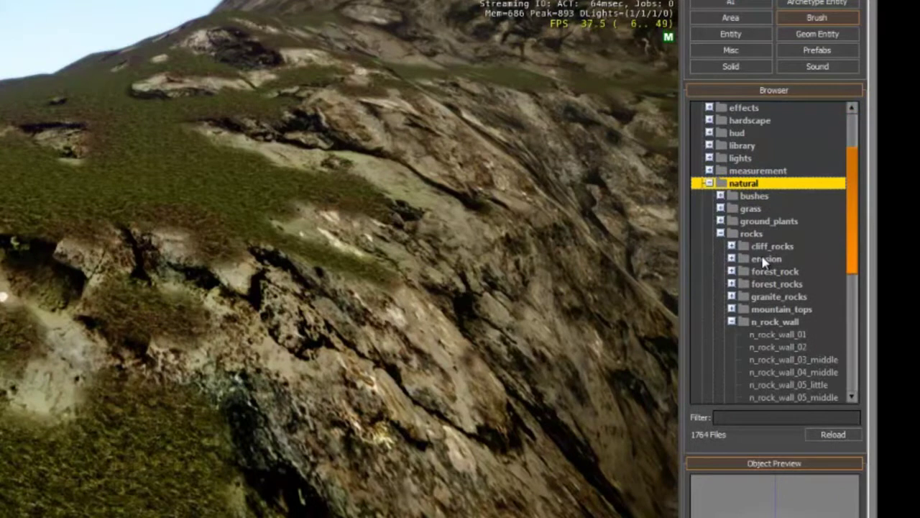
{"action": "scroll", "coordinate": [763, 262], "scroll_direction": "down", "scroll_amount": 3}
{"action": "left_click", "coordinate": [728, 208]}
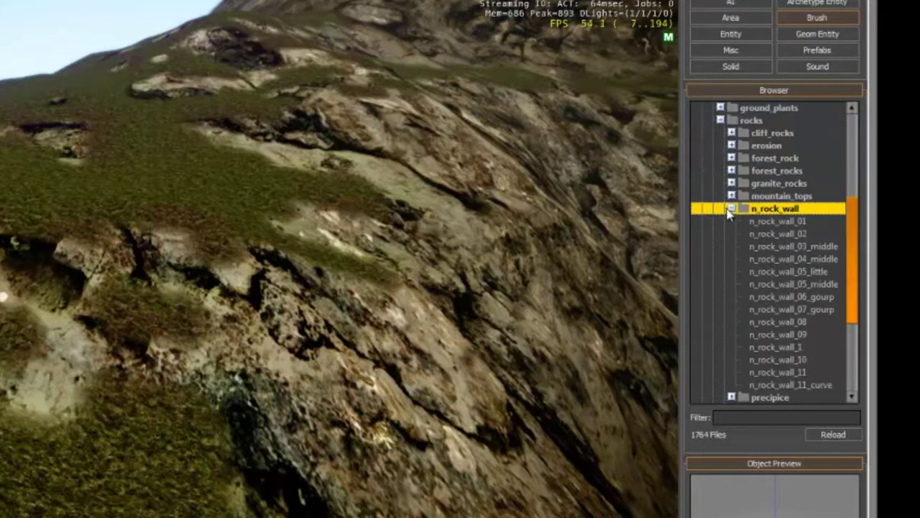
{"action": "left_click", "coordinate": [731, 209]}
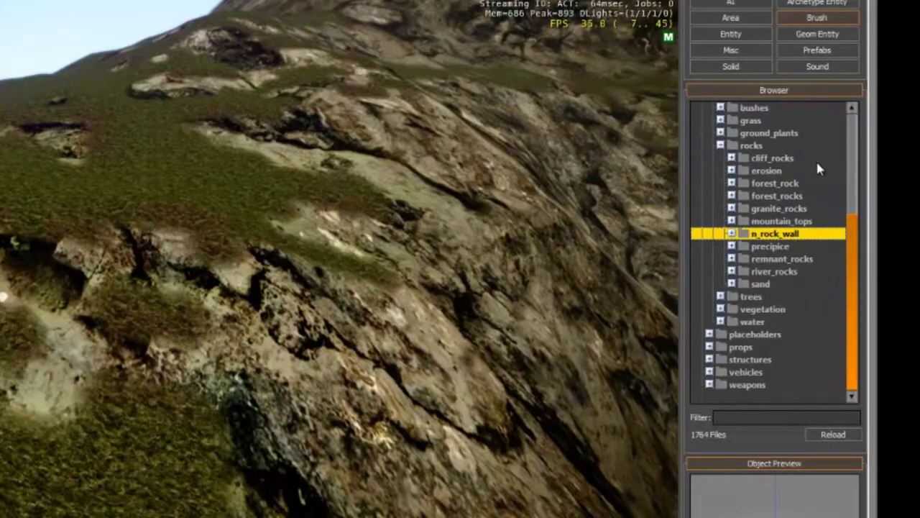
Choose the deco_rock_forest_a brush from the forest_rocks folder.
{"action": "left_click", "coordinate": [732, 196]}
{"action": "scroll", "coordinate": [791, 248], "scroll_direction": "down", "scroll_amount": 2}
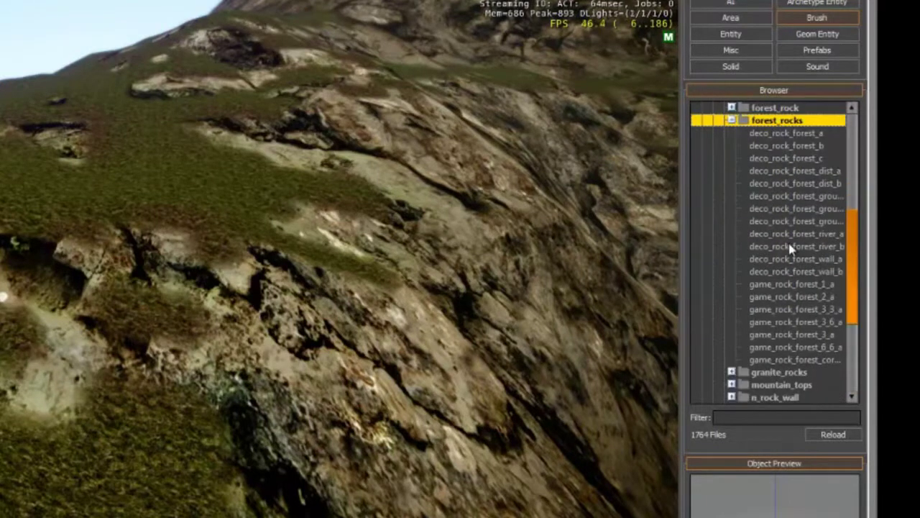
{"action": "left_click", "coordinate": [756, 134]}
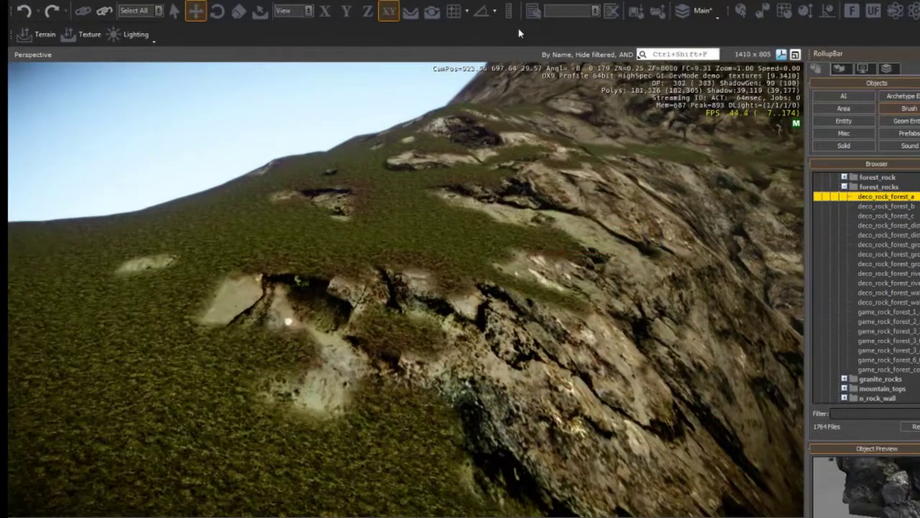
Turn on terrain following and place the deco_rock_forest_a brush on the grassy slope beside the cliff.
{"action": "left_click", "coordinate": [413, 13]}
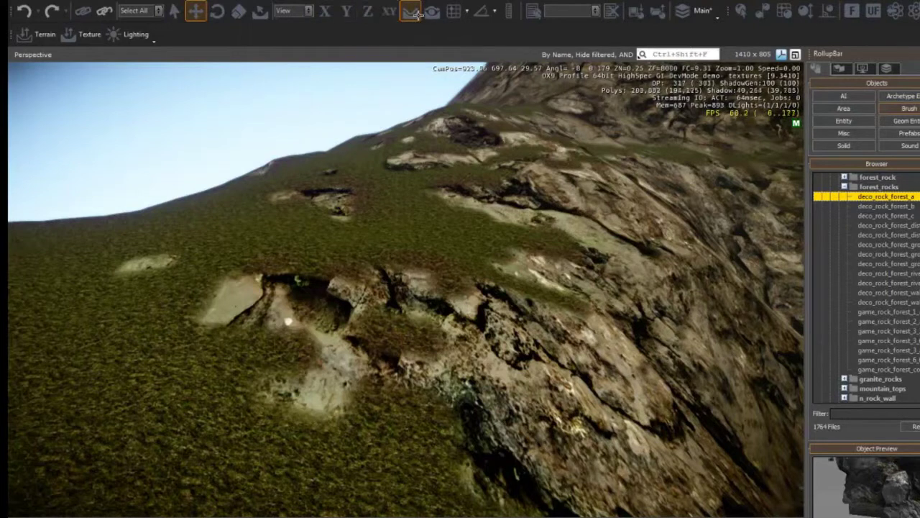
{"action": "key", "text": "s"}
{"action": "mouse_move", "coordinate": [634, 333]}
{"action": "right_mouse_down"}
{"action": "mouse_move", "coordinate": [637, 348]}
{"action": "mouse_move", "coordinate": [568, 354]}
{"action": "right_mouse_up"}
{"action": "key", "text": "a"}
{"action": "left_click", "coordinate": [564, 351]}
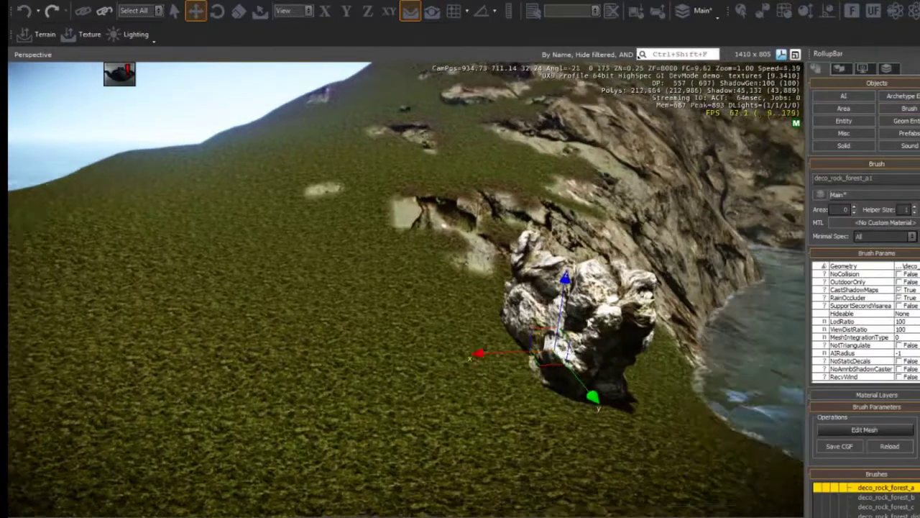
Open the file selection for the placed rock's Geometry parameter.
{"action": "key", "text": "d"}
{"action": "mouse_move", "coordinate": [588, 319]}
{"action": "right_mouse_down"}
{"action": "mouse_move", "coordinate": [578, 334]}
{"action": "mouse_move", "coordinate": [585, 323]}
{"action": "right_mouse_up"}
{"action": "scroll", "coordinate": [577, 328], "scroll_direction": "up", "scroll_amount": 2}
{"action": "key", "text": "a"}
{"action": "key", "text": "s"}
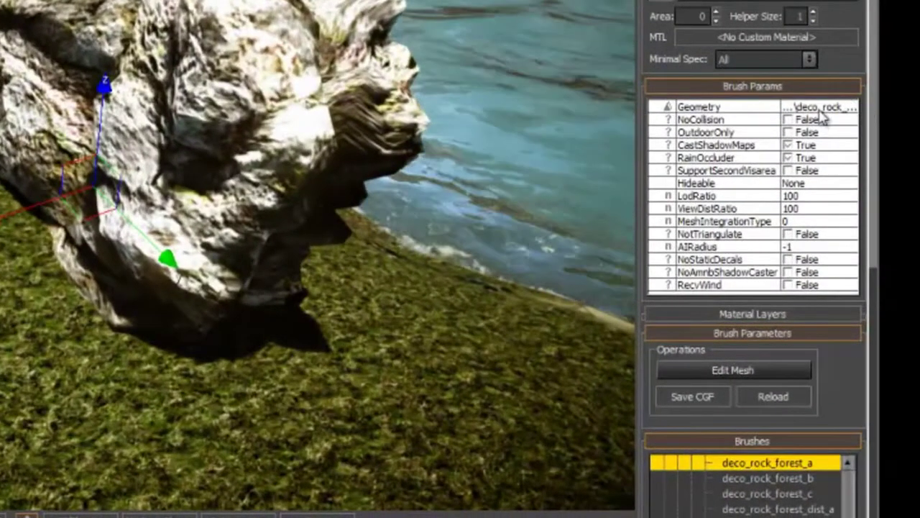
{"action": "left_click", "coordinate": [820, 108]}
{"action": "left_click", "coordinate": [850, 108]}
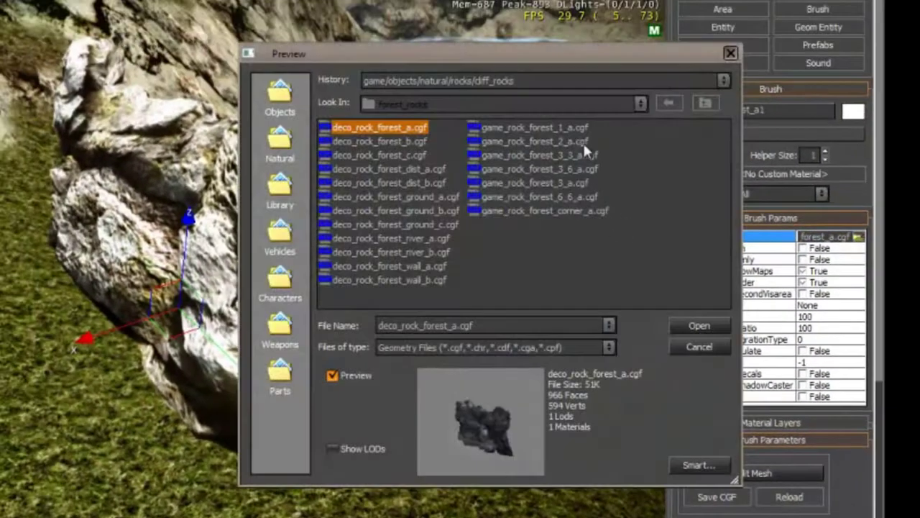
Look through the forest_rocks and erosion folders for alternative rock geometry.
{"action": "left_click", "coordinate": [706, 103]}
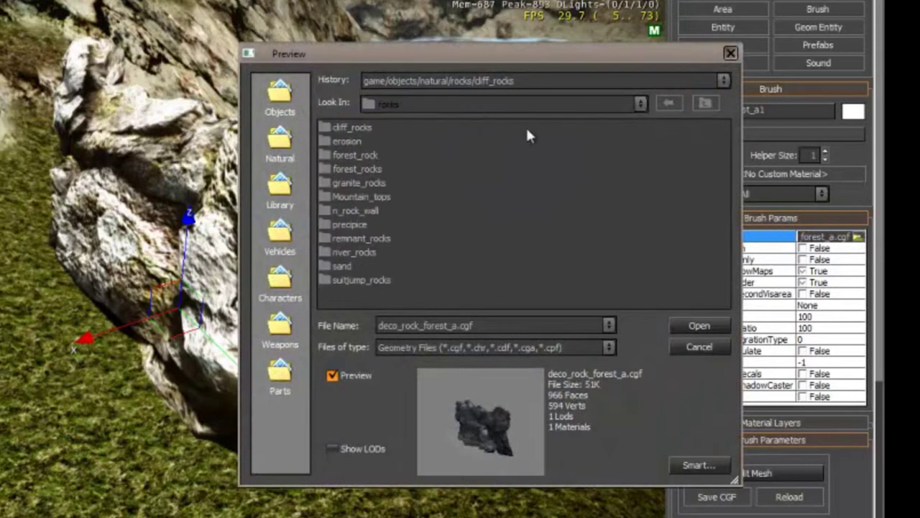
{"action": "double_click", "coordinate": [363, 168]}
{"action": "left_click", "coordinate": [679, 103]}
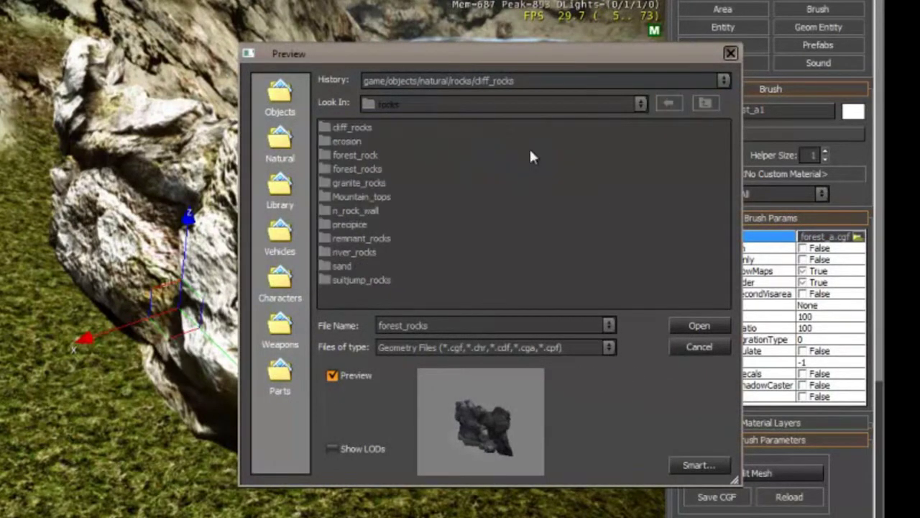
{"action": "double_click", "coordinate": [348, 142]}
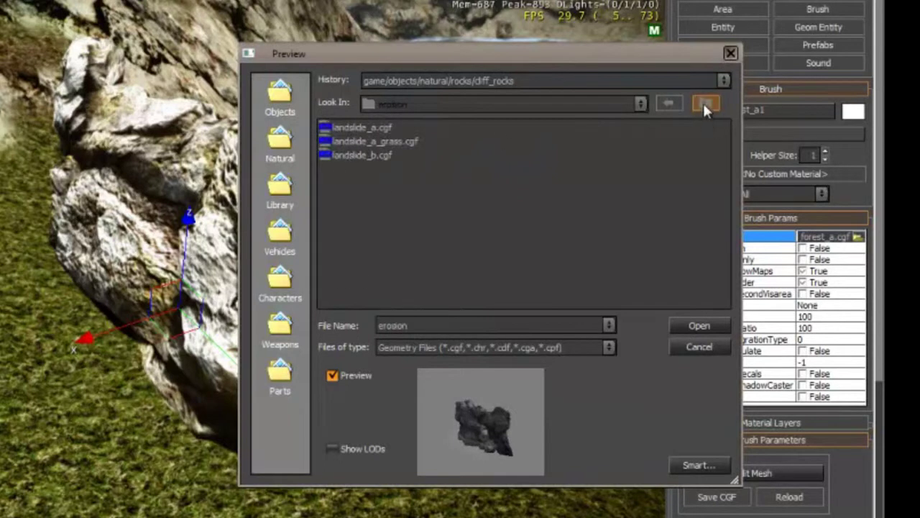
{"action": "left_click", "coordinate": [704, 105]}
Replace the rock's geometry with valley_rock_a.cgf from the cliff_rocks folder.
{"action": "double_click", "coordinate": [352, 128]}
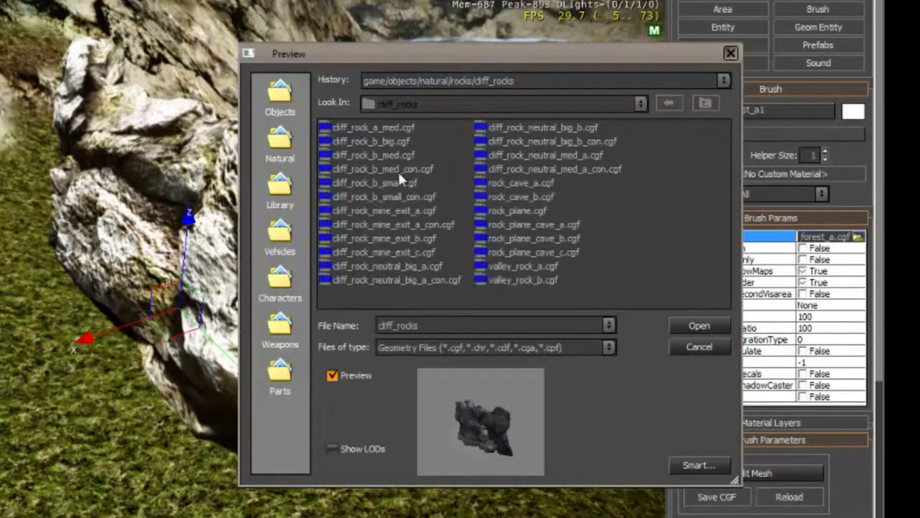
{"action": "left_click", "coordinate": [547, 268]}
{"action": "left_click", "coordinate": [692, 328]}
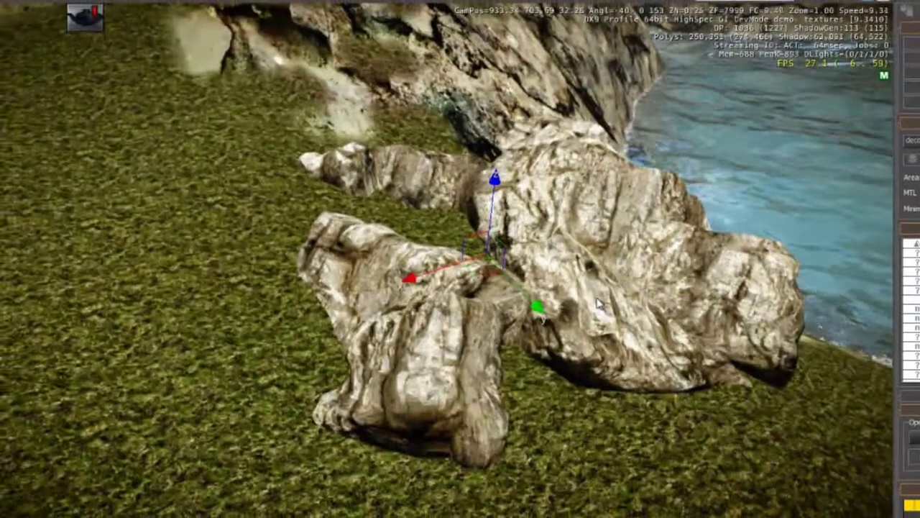
Rotate the valley rock to 136 degrees about its local Z axis and 10 degrees about its Y axis.
{"action": "key", "text": "s"}
{"action": "right_click_drag", "start_coordinate": [598, 304], "coordinate": [586, 303]}
{"action": "key", "text": "d"}
{"action": "right_click_drag", "start_coordinate": [528, 234], "coordinate": [530, 242]}
{"action": "key", "text": "a"}
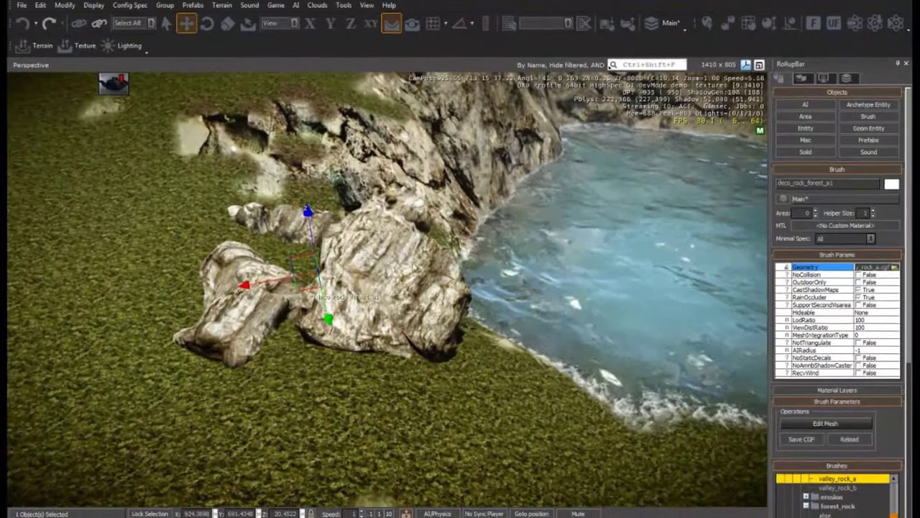
{"action": "key", "text": "a"}
{"action": "right_click_drag", "start_coordinate": [425, 262], "coordinate": [433, 259]}
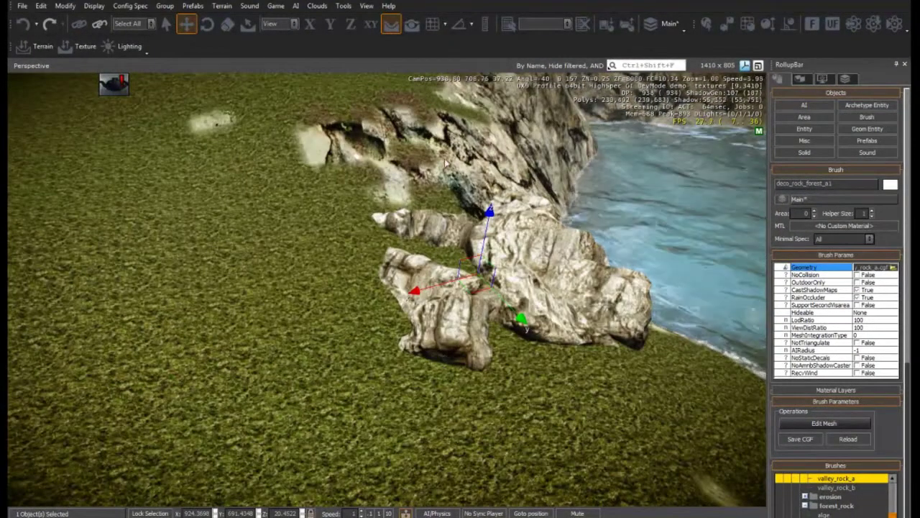
{"action": "left_click", "coordinate": [207, 25]}
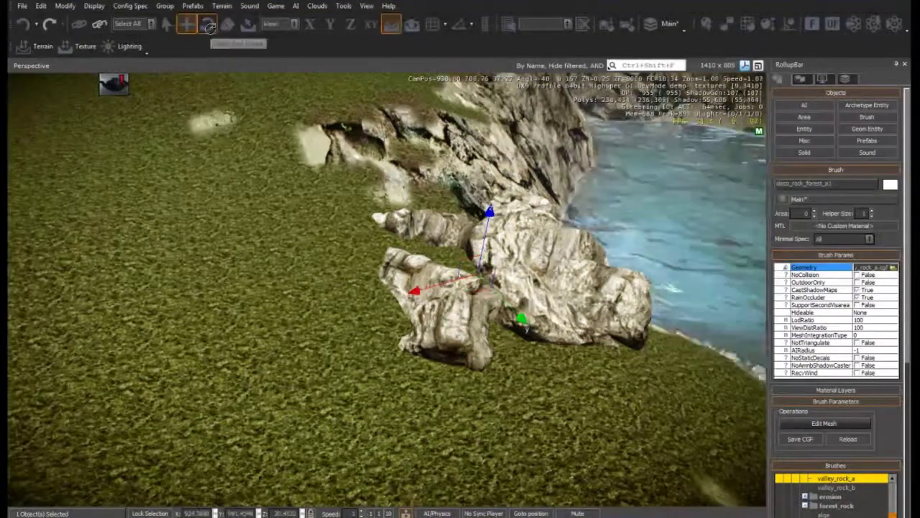
{"action": "left_click_drag", "start_coordinate": [491, 205], "coordinate": [496, 111]}
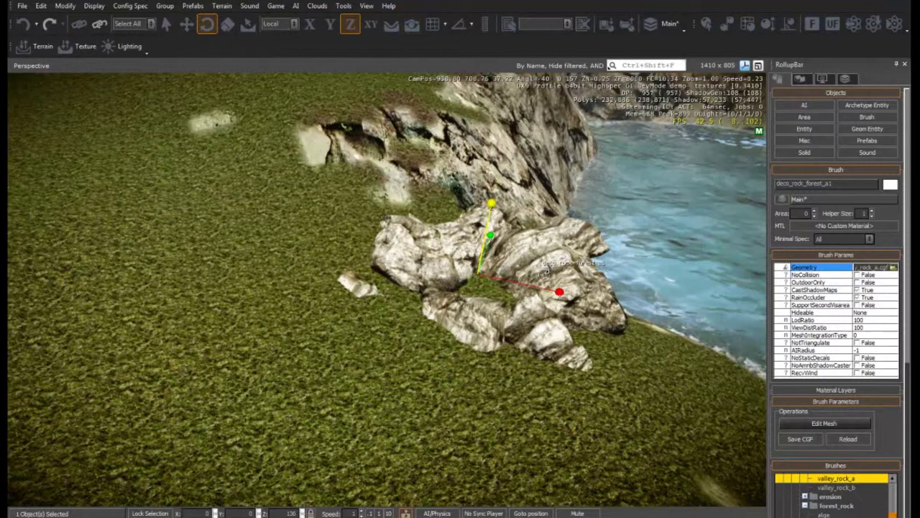
{"action": "mouse_move", "coordinate": [558, 293]}
{"action": "left_mouse_down"}
{"action": "mouse_move", "coordinate": [555, 283]}
{"action": "mouse_move", "coordinate": [559, 312]}
{"action": "mouse_move", "coordinate": [560, 298]}
{"action": "mouse_move", "coordinate": [512, 227]}
{"action": "mouse_move", "coordinate": [492, 230]}
{"action": "mouse_move", "coordinate": [509, 239]}
{"action": "mouse_move", "coordinate": [498, 235]}
{"action": "mouse_move", "coordinate": [512, 271]}
{"action": "left_mouse_up"}
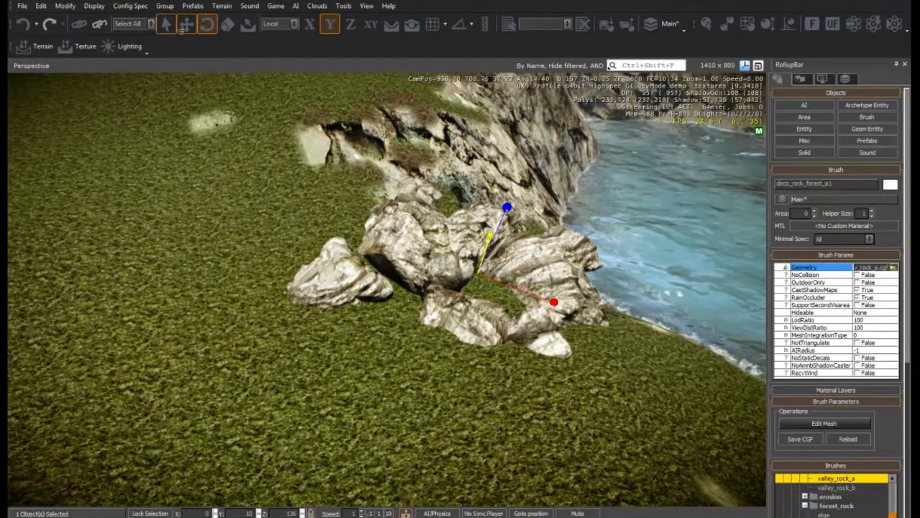
Move the valley rock horizontally toward the cliff and shoreline, to about X 916, Y 685.
{"action": "left_click", "coordinate": [184, 30]}
{"action": "key", "text": "d"}
{"action": "right_click_drag", "start_coordinate": [297, 159], "coordinate": [298, 160]}
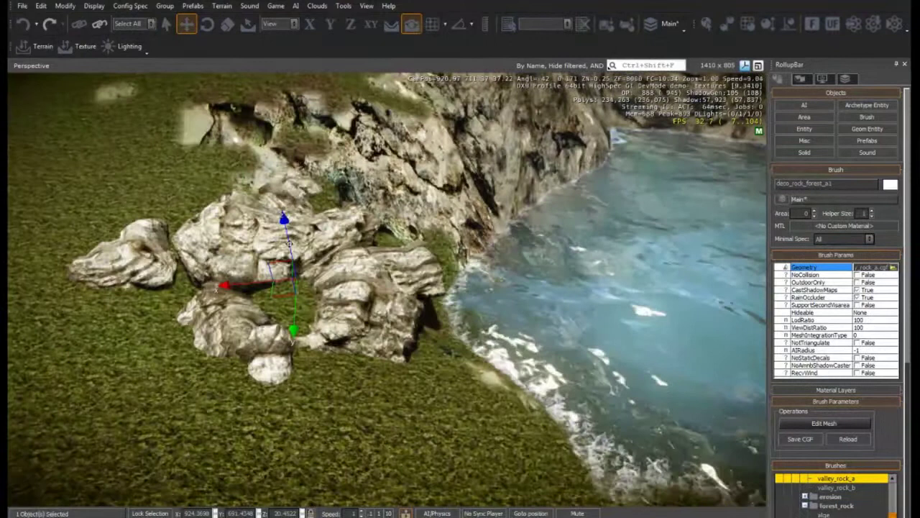
{"action": "mouse_move", "coordinate": [278, 291]}
{"action": "left_mouse_down"}
{"action": "mouse_move", "coordinate": [360, 247]}
{"action": "mouse_move", "coordinate": [394, 210]}
{"action": "left_mouse_up"}
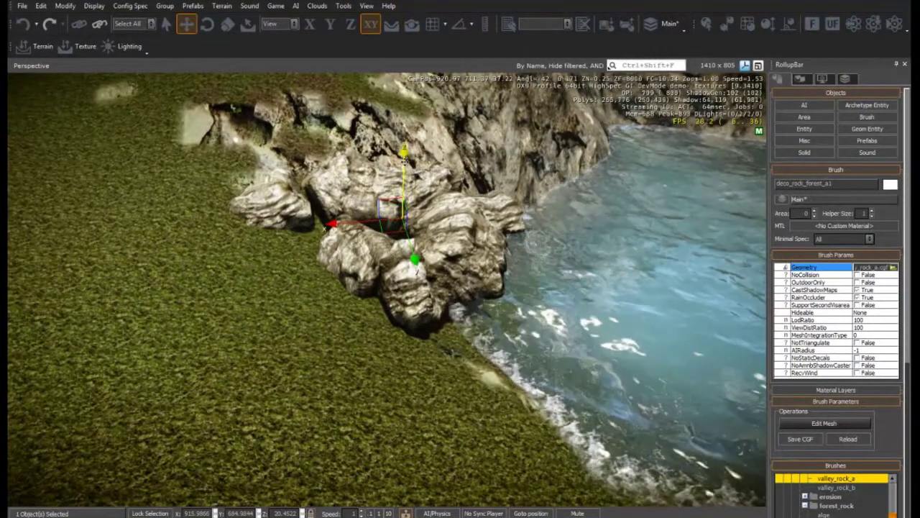
Fine-tune the valley rock's position at the water's edge to about X 913.9, Y 685.2, Z 18.5, sinking it into the terrain.
{"action": "mouse_move", "coordinate": [405, 161]}
{"action": "left_mouse_down"}
{"action": "mouse_move", "coordinate": [404, 136]}
{"action": "mouse_move", "coordinate": [405, 154]}
{"action": "left_mouse_up"}
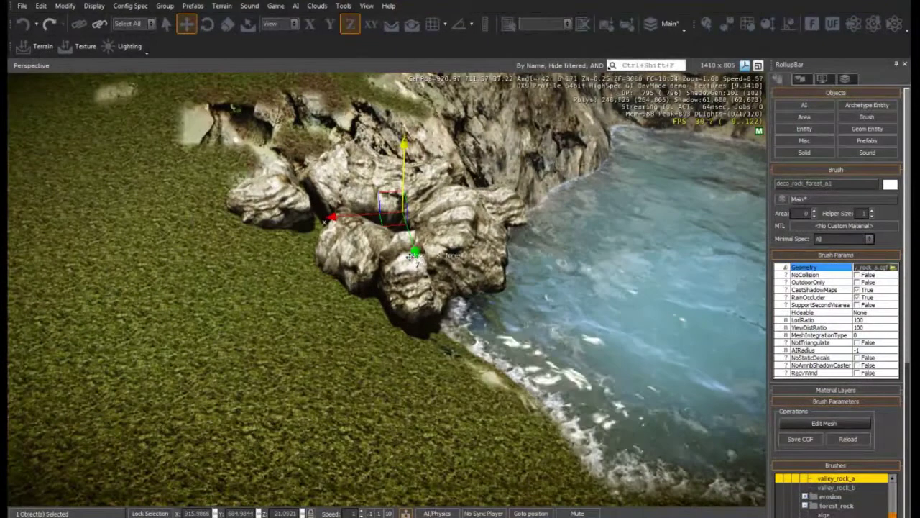
{"action": "left_click_drag", "start_coordinate": [420, 272], "coordinate": [423, 286]}
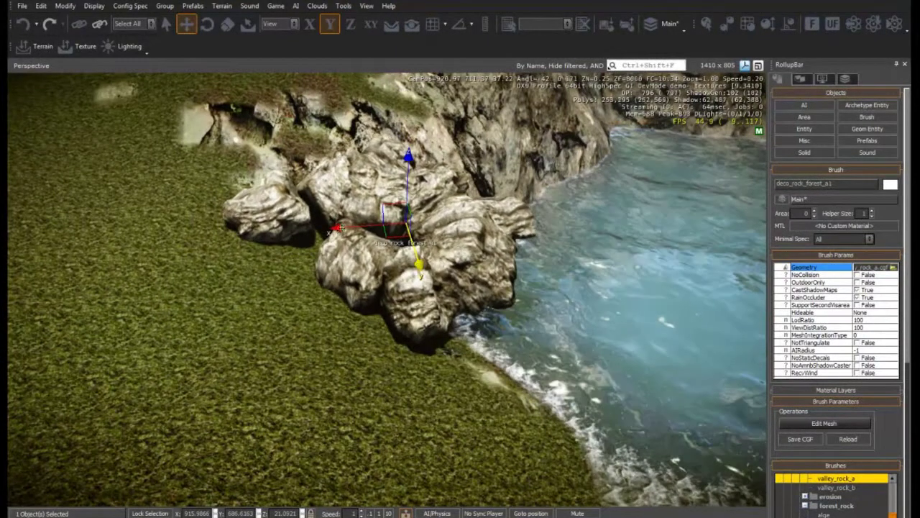
{"action": "left_click_drag", "start_coordinate": [335, 232], "coordinate": [313, 234]}
{"action": "left_click_drag", "start_coordinate": [395, 268], "coordinate": [453, 264]}
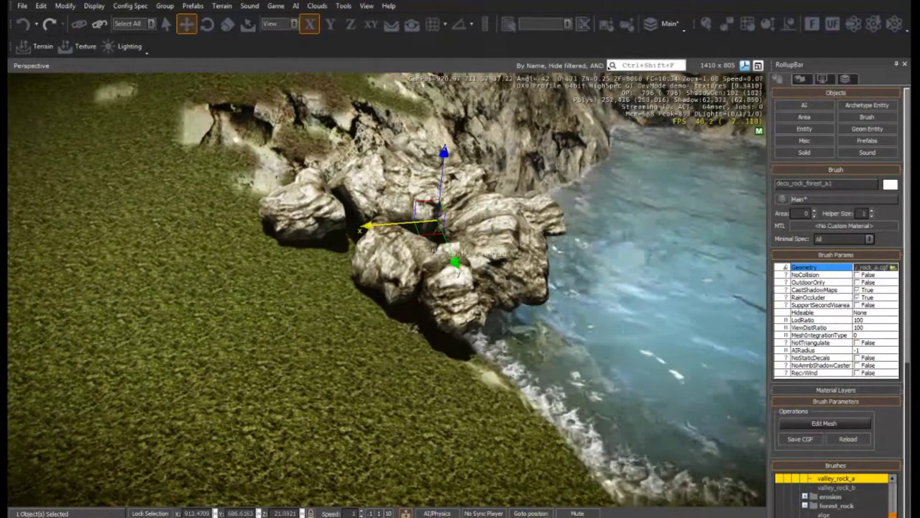
{"action": "left_click_drag", "start_coordinate": [444, 164], "coordinate": [451, 188]}
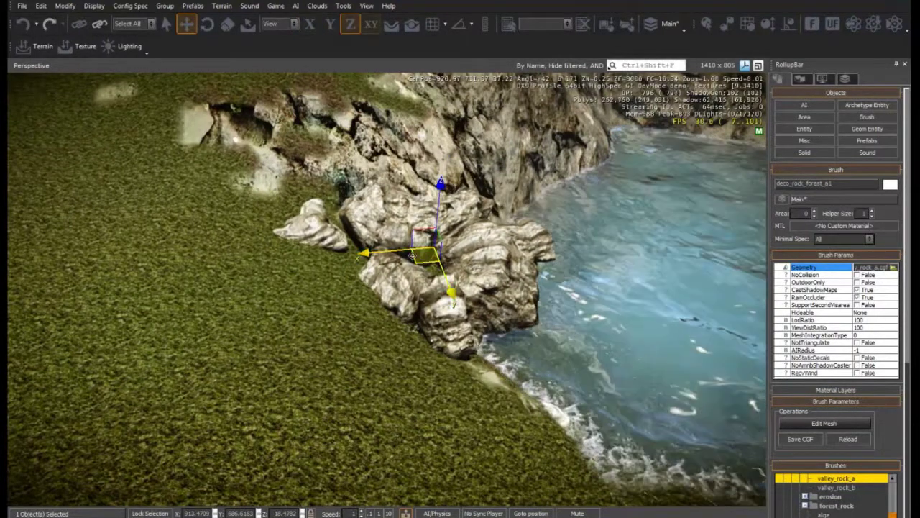
{"action": "mouse_move", "coordinate": [413, 255]}
{"action": "left_mouse_down"}
{"action": "mouse_move", "coordinate": [401, 234]}
{"action": "mouse_move", "coordinate": [405, 245]}
{"action": "left_mouse_up"}
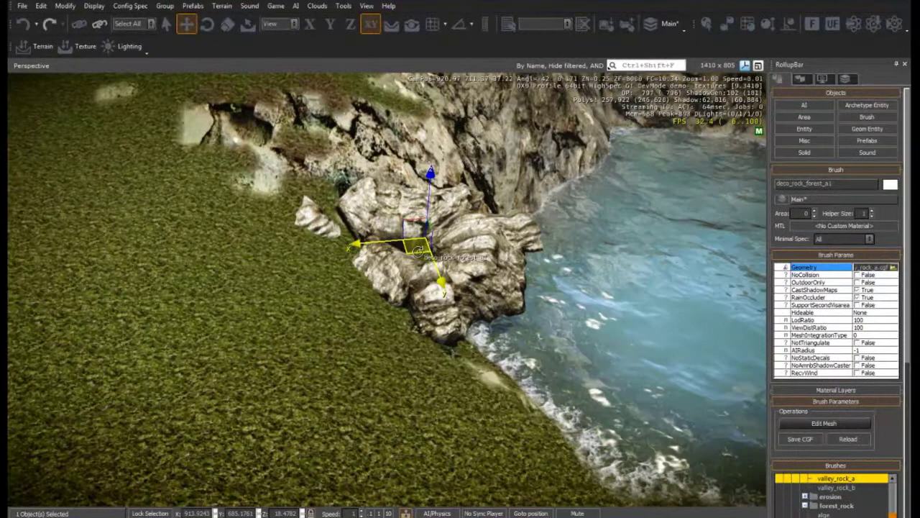
Scale the valley rock uniformly to 0.91.
{"action": "right_click_drag", "start_coordinate": [418, 251], "coordinate": [410, 248]}
{"action": "key", "text": "d"}
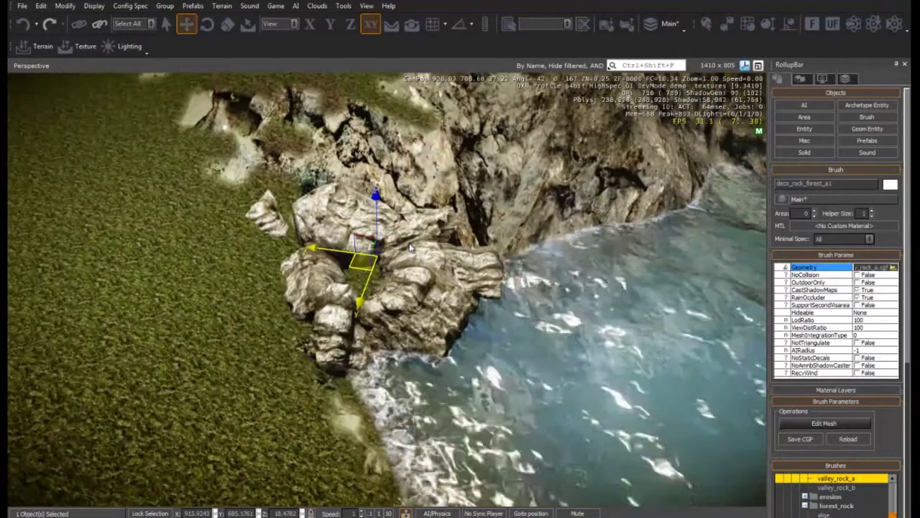
{"action": "key", "text": "2"}
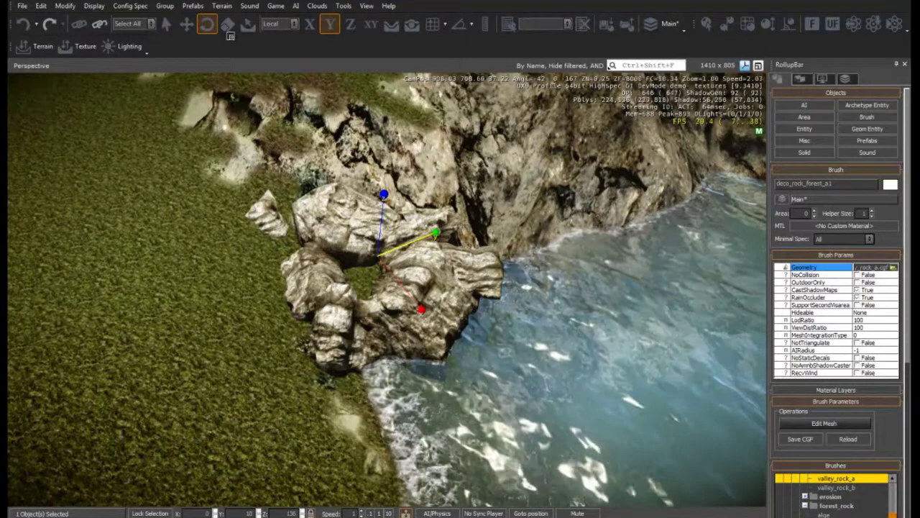
{"action": "left_click", "coordinate": [227, 26]}
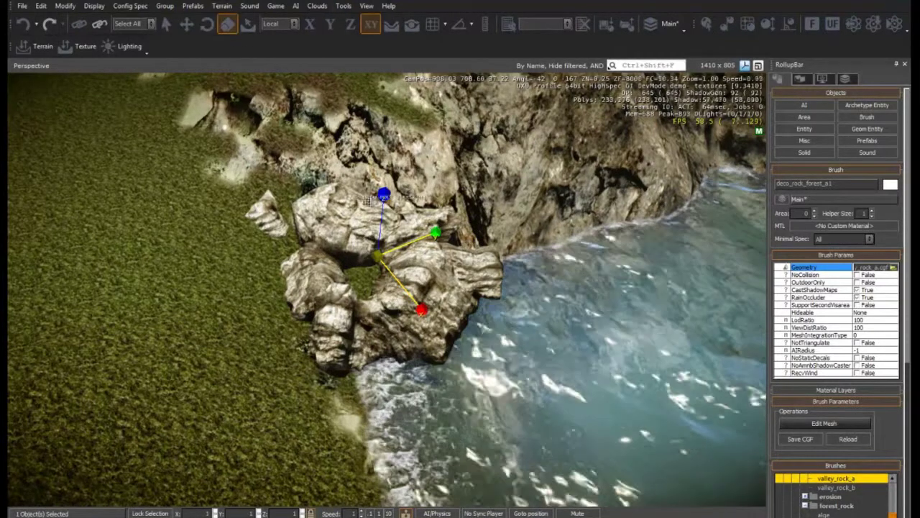
{"action": "mouse_move", "coordinate": [436, 232]}
{"action": "left_mouse_down"}
{"action": "mouse_move", "coordinate": [496, 190]}
{"action": "mouse_move", "coordinate": [568, 180]}
{"action": "mouse_move", "coordinate": [431, 238]}
{"action": "left_mouse_up"}
{"action": "left_click_drag", "start_coordinate": [385, 196], "coordinate": [435, 316]}
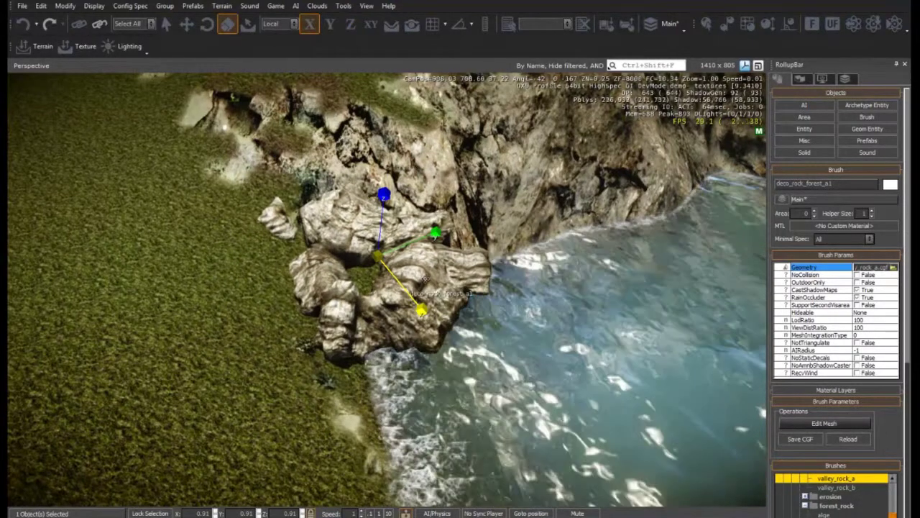
Move the valley rock onto the cliff edge with terrain following, to about X 906.9, Y 676.3, Z 21.
{"action": "key", "text": "1"}
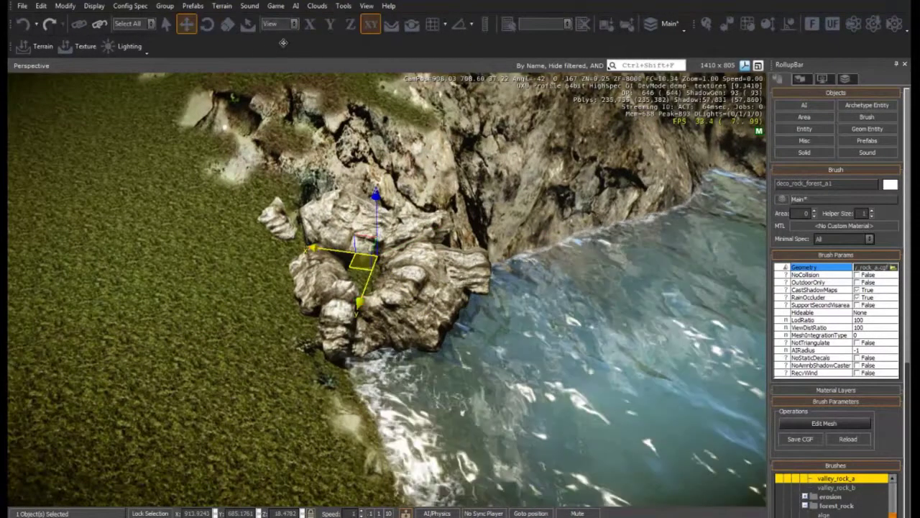
{"action": "left_click", "coordinate": [391, 24]}
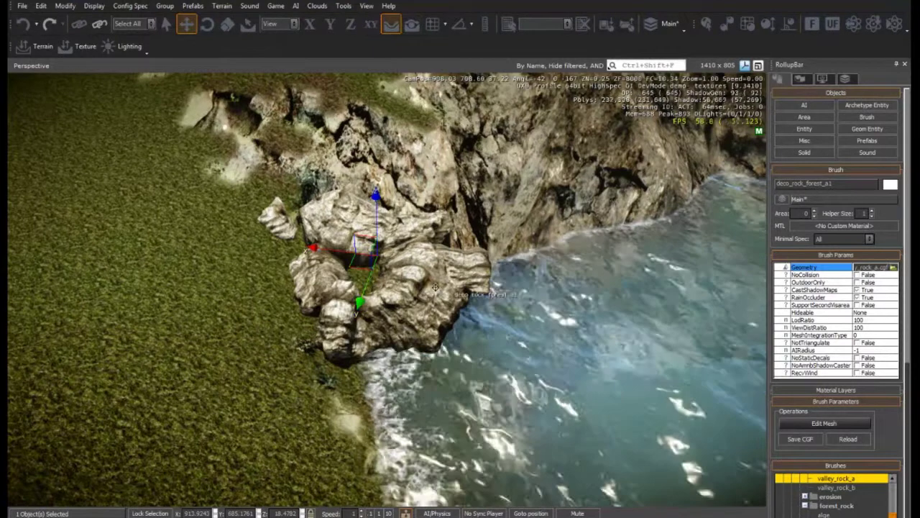
{"action": "mouse_move", "coordinate": [452, 236]}
{"action": "left_mouse_down"}
{"action": "mouse_move", "coordinate": [503, 162]}
{"action": "mouse_move", "coordinate": [611, 187]}
{"action": "mouse_move", "coordinate": [611, 243]}
{"action": "mouse_move", "coordinate": [457, 280]}
{"action": "mouse_move", "coordinate": [516, 245]}
{"action": "mouse_move", "coordinate": [526, 217]}
{"action": "left_mouse_up"}
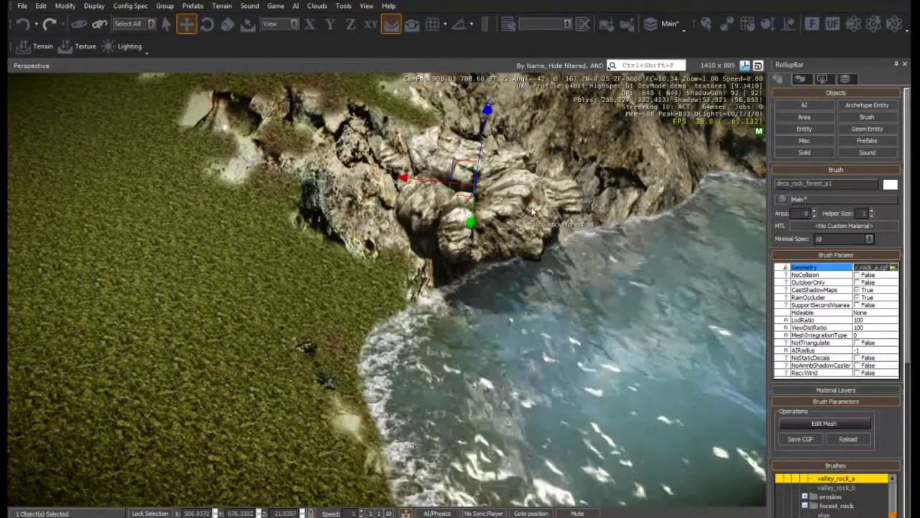
Rotate the valley rock to 41 degrees about its local Y axis and 17 degrees about X, and turn it about Z.
{"action": "right_click_drag", "start_coordinate": [532, 207], "coordinate": [530, 206]}
{"action": "key", "text": "w"}
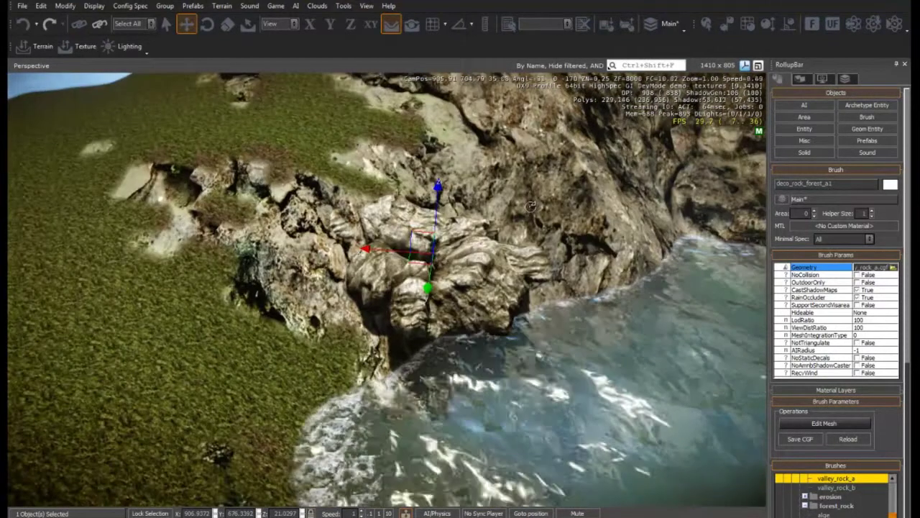
{"action": "key", "text": "2"}
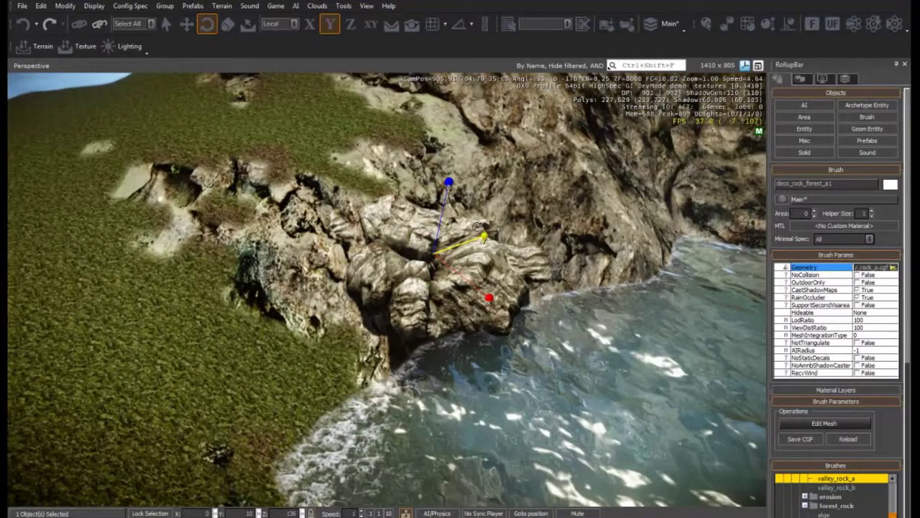
{"action": "left_click_drag", "start_coordinate": [483, 234], "coordinate": [480, 220]}
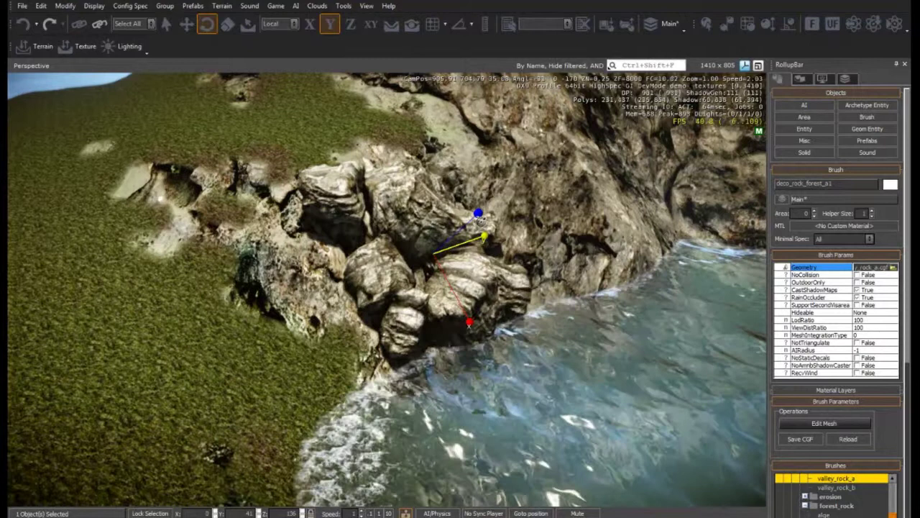
{"action": "key", "text": "F1"}
{"action": "left_click_drag", "start_coordinate": [472, 309], "coordinate": [472, 295]}
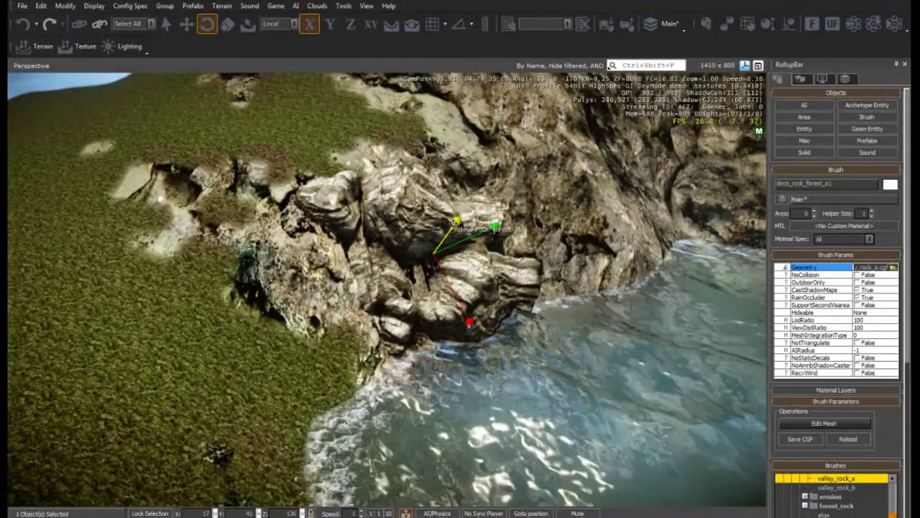
{"action": "left_click_drag", "start_coordinate": [457, 220], "coordinate": [411, 263]}
Shift the valley rock horizontally against the cliff to about X 907.8, Y 676.8.
{"action": "key", "text": "1"}
{"action": "key", "text": "F4"}
{"action": "key", "text": "w"}
{"action": "key", "text": "d"}
{"action": "right_click_drag", "start_coordinate": [448, 239], "coordinate": [424, 248]}
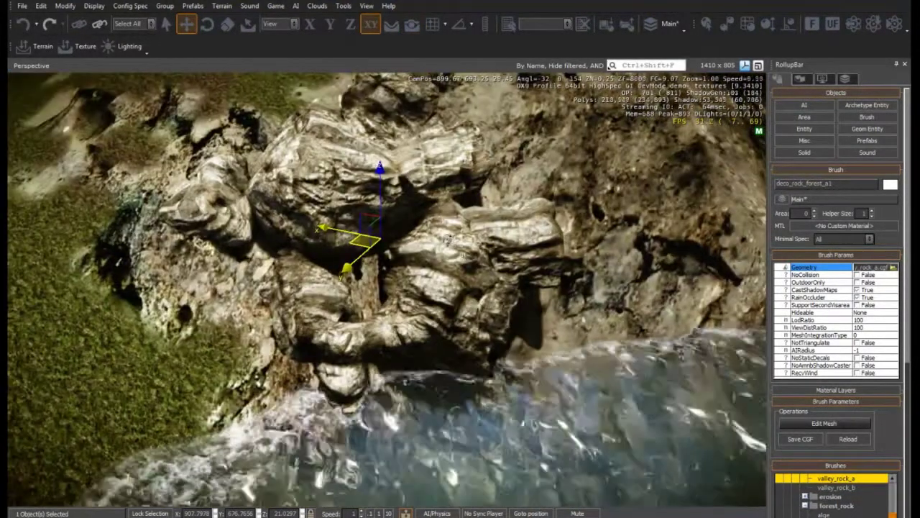
Adjust the valley rock's tilt and slide it horizontally into the cliff to about X 908.4, Y 675.8.
{"action": "key", "text": "2"}
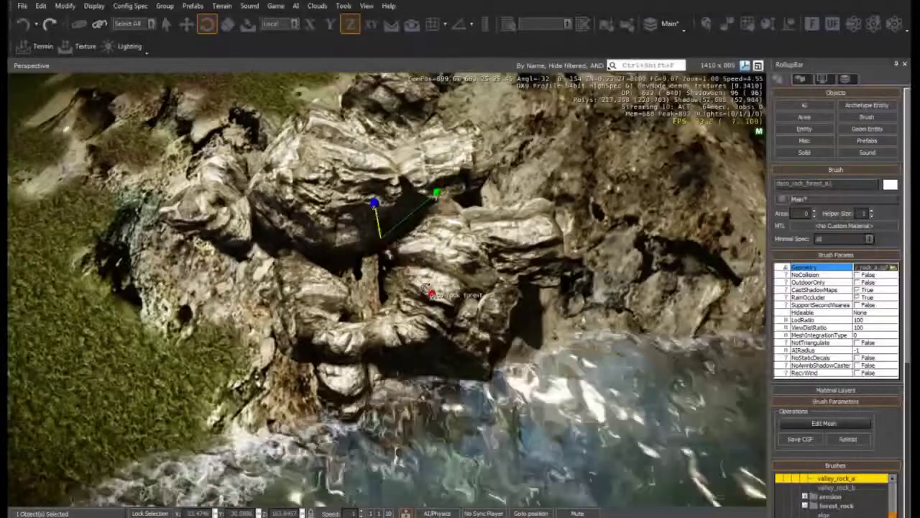
{"action": "left_click_drag", "start_coordinate": [429, 291], "coordinate": [435, 196]}
{"action": "key", "text": "2"}
{"action": "right_click_drag", "start_coordinate": [434, 196], "coordinate": [506, 200]}
{"action": "key", "text": "a"}
{"action": "key", "text": "1"}
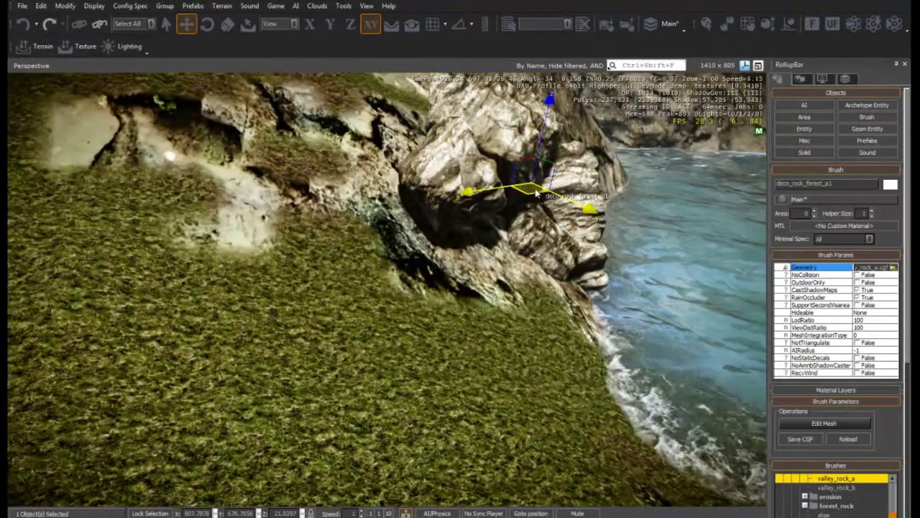
{"action": "left_click_drag", "start_coordinate": [538, 193], "coordinate": [520, 191]}
Deselect the valley rock and examine from several angles how it blends into the cliff and shoreline.
{"action": "right_click_drag", "start_coordinate": [496, 287], "coordinate": [502, 228]}
{"action": "key", "text": "a"}
{"action": "key", "text": "d"}
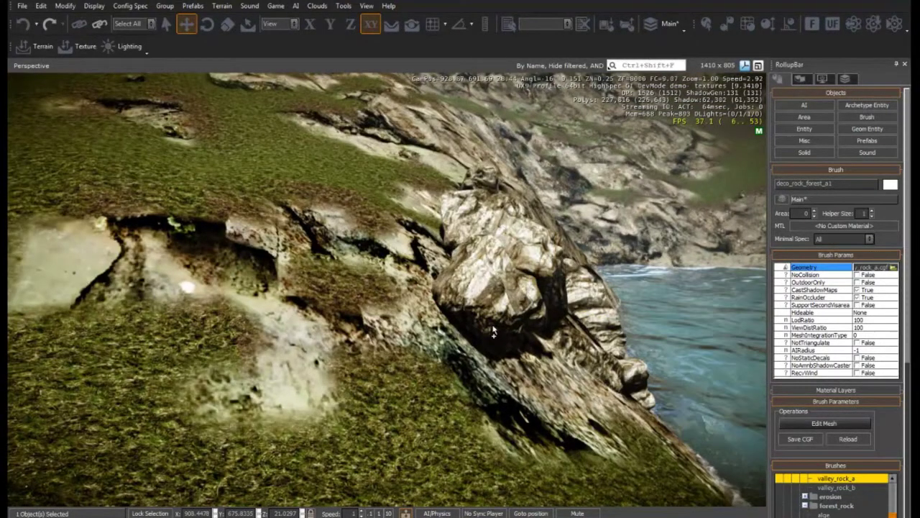
{"action": "left_click", "coordinate": [544, 308]}
{"action": "right_click_drag", "start_coordinate": [457, 250], "coordinate": [447, 252]}
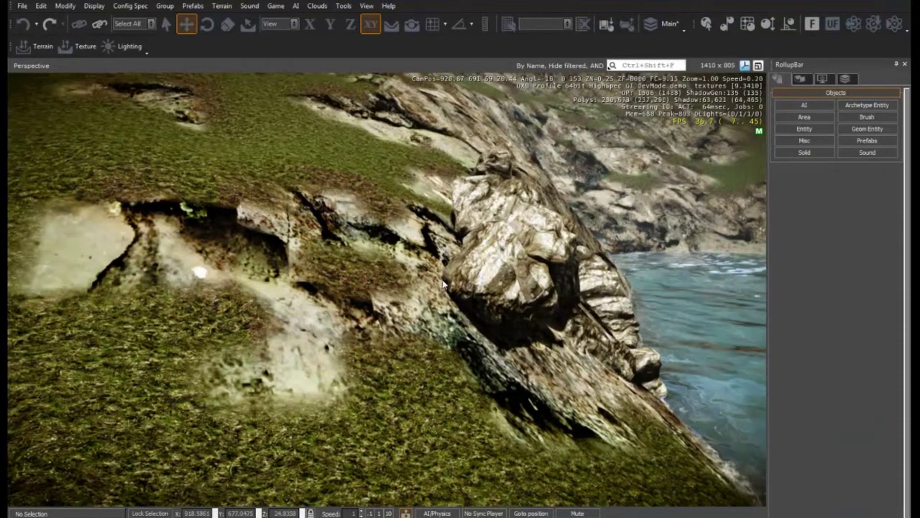
{"action": "right_click_drag", "start_coordinate": [458, 234], "coordinate": [451, 230]}
{"action": "scroll", "coordinate": [451, 230], "scroll_direction": "down", "scroll_amount": 5}
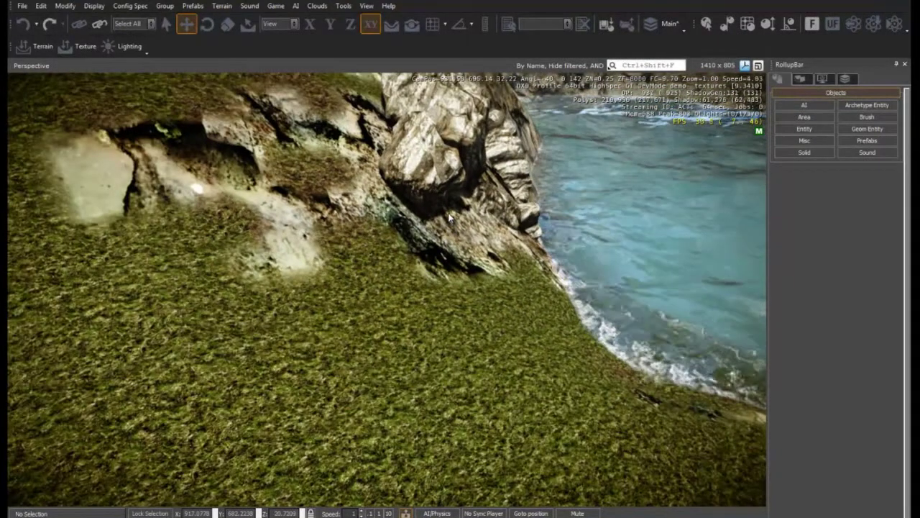
{"action": "mouse_move", "coordinate": [449, 216]}
{"action": "right_mouse_down"}
{"action": "mouse_move", "coordinate": [446, 225]}
{"action": "mouse_move", "coordinate": [464, 231]}
{"action": "right_mouse_up"}
{"action": "key", "text": "d"}
Clone the valley rock twice along the cliff, placing the copies at about X 894.6, Y 666.3 and X 883.2, Y 656.1.
{"action": "left_click", "coordinate": [524, 234]}
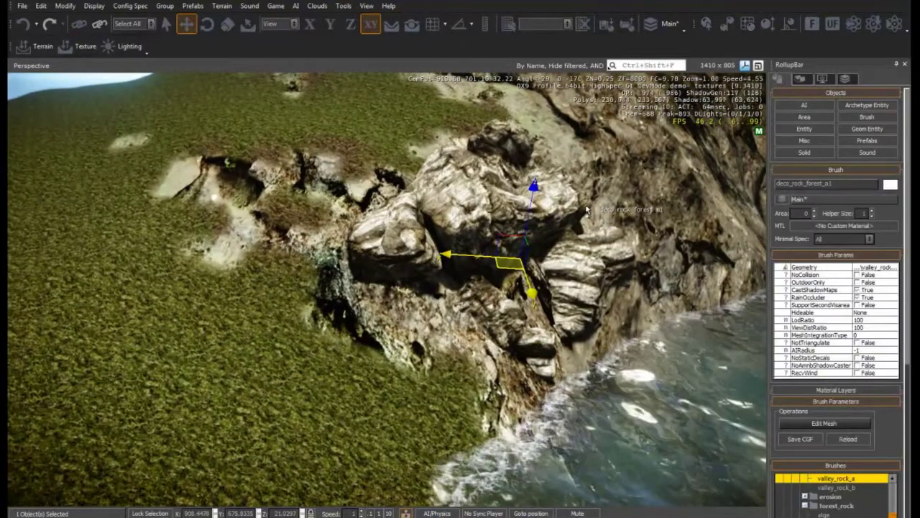
{"action": "key", "text": "d"}
{"action": "right_click_drag", "start_coordinate": [586, 210], "coordinate": [598, 211]}
{"action": "key", "text": "s"}
{"action": "key", "text": "ctrl+c"}
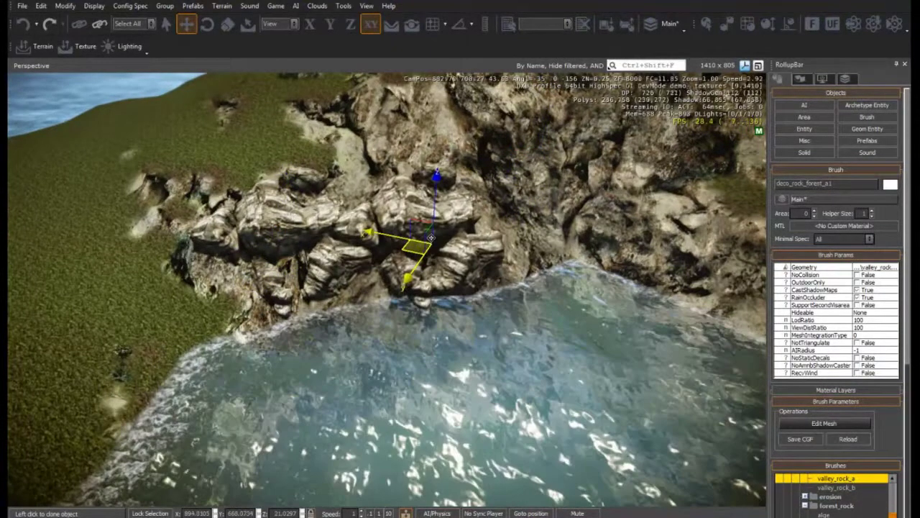
{"action": "left_click", "coordinate": [431, 237]}
{"action": "key", "text": "ctrl+c"}
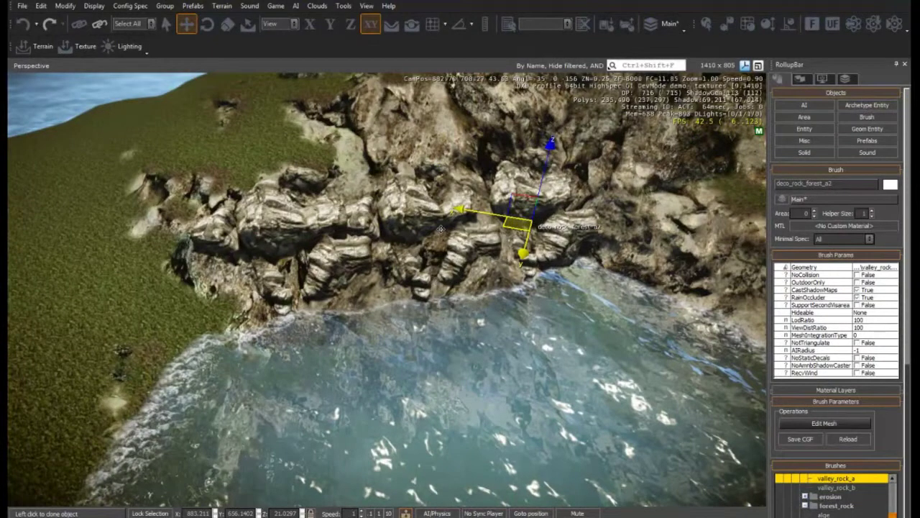
{"action": "left_click", "coordinate": [413, 237]}
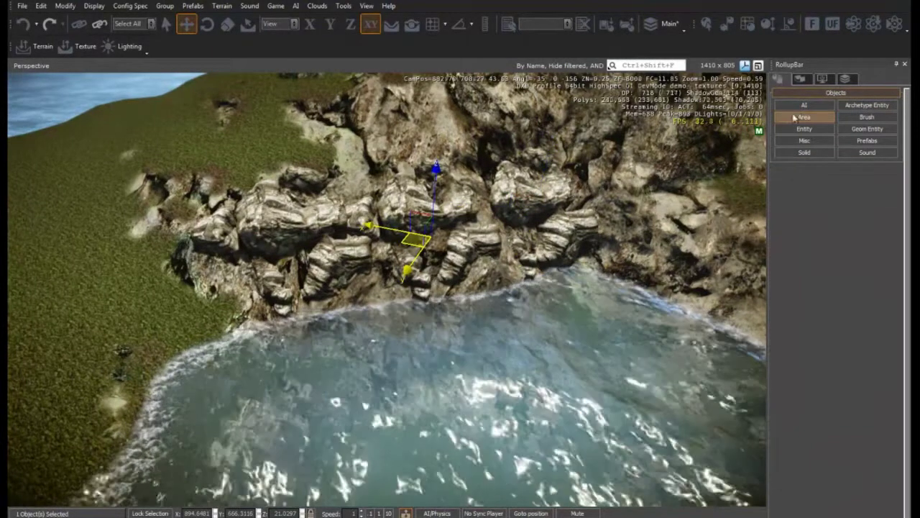
{"action": "left_click", "coordinate": [867, 117]}
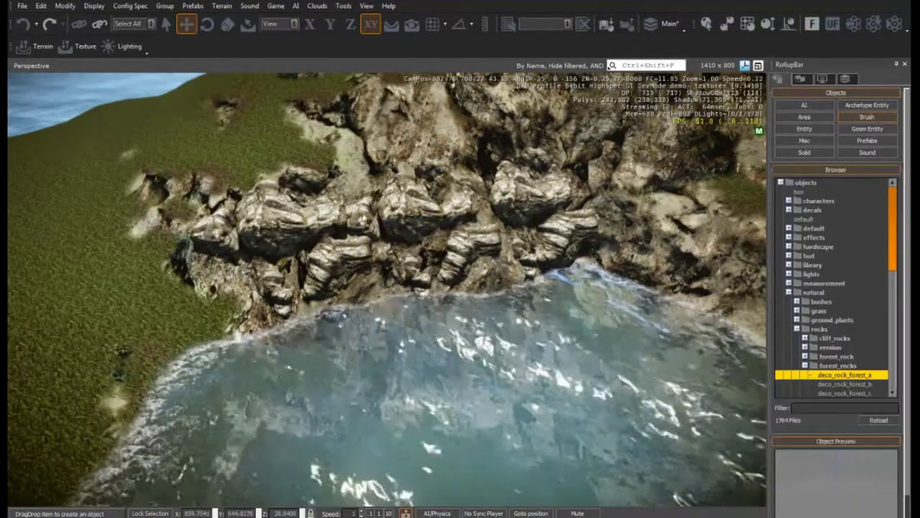
{"action": "left_click_drag", "start_coordinate": [844, 375], "coordinate": [394, 233]}
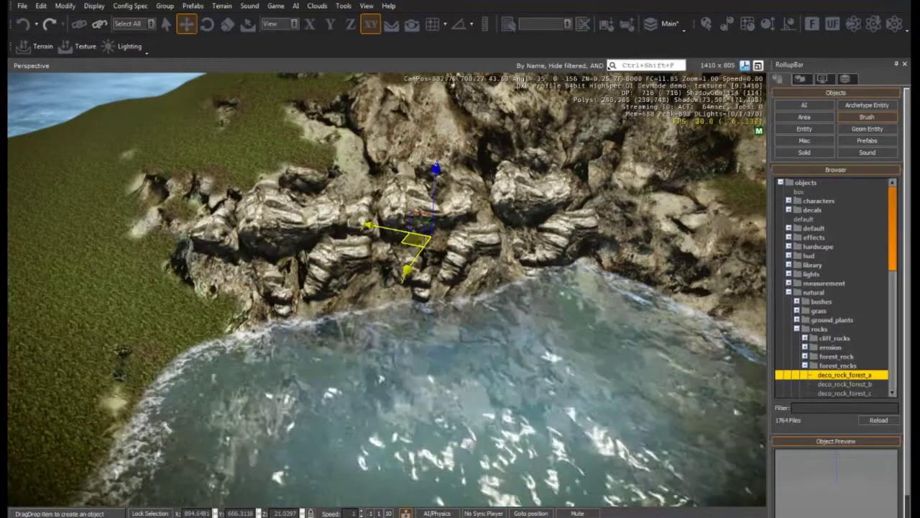
{"action": "left_click_drag", "start_coordinate": [893, 218], "coordinate": [908, 286]}
Replace the middle rock's geometry with valley_rock_b.cgf from the cliff_rocks folder.
{"action": "left_click", "coordinate": [449, 236]}
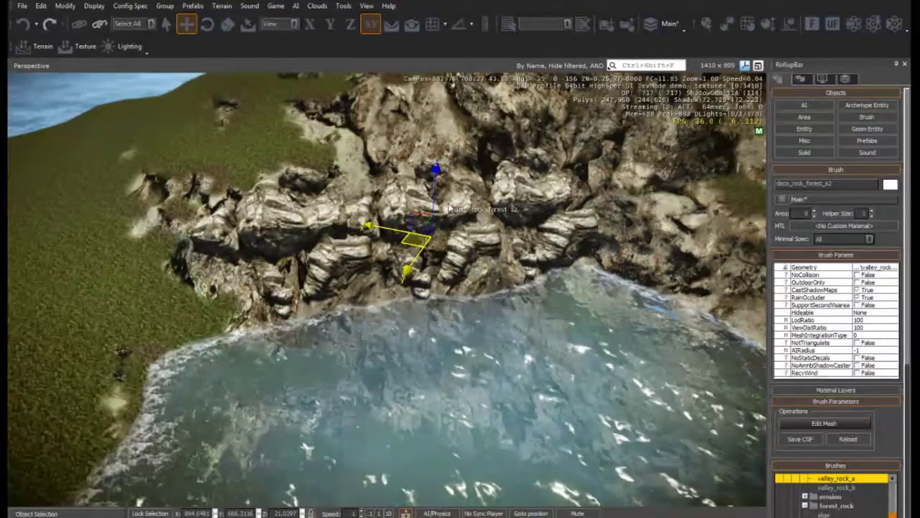
{"action": "left_click", "coordinate": [895, 267]}
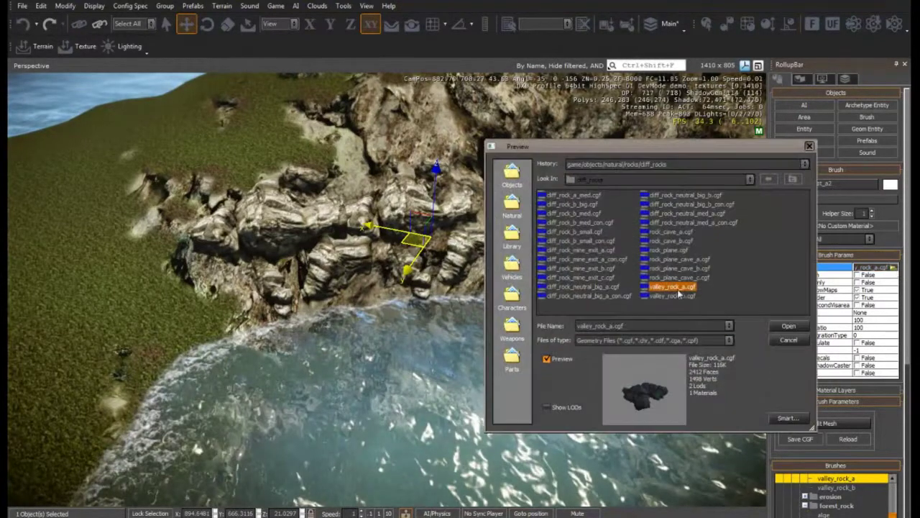
{"action": "left_click", "coordinate": [679, 296]}
{"action": "left_click", "coordinate": [788, 327]}
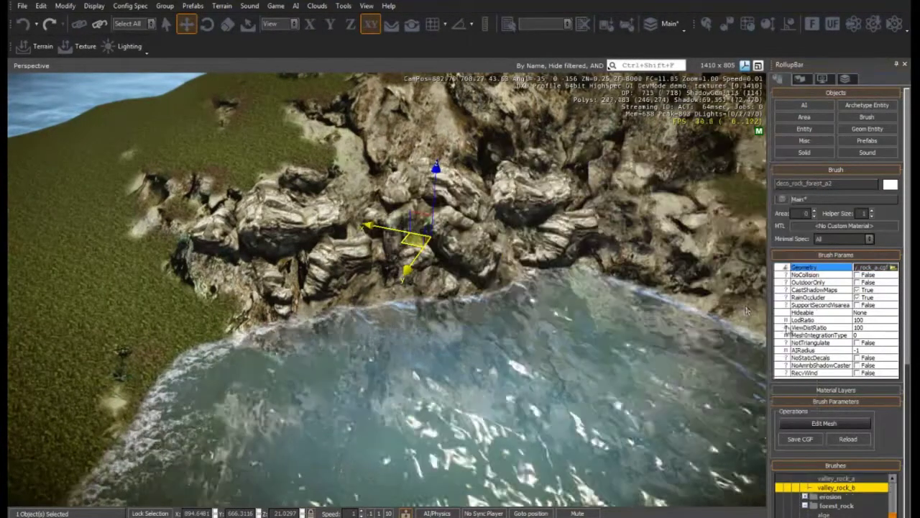
Replace the geometry of the farthest cloned rock with cliff_rock_neutral_big_b.cgf from the cliff_rocks folder.
{"action": "right_click_drag", "start_coordinate": [505, 246], "coordinate": [503, 245]}
{"action": "key", "text": "w"}
{"action": "key", "text": "d"}
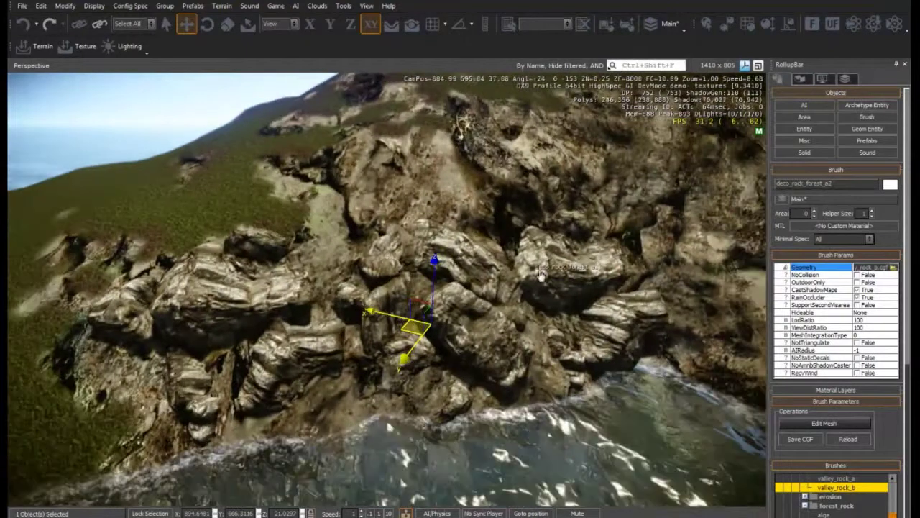
{"action": "left_click", "coordinate": [544, 278]}
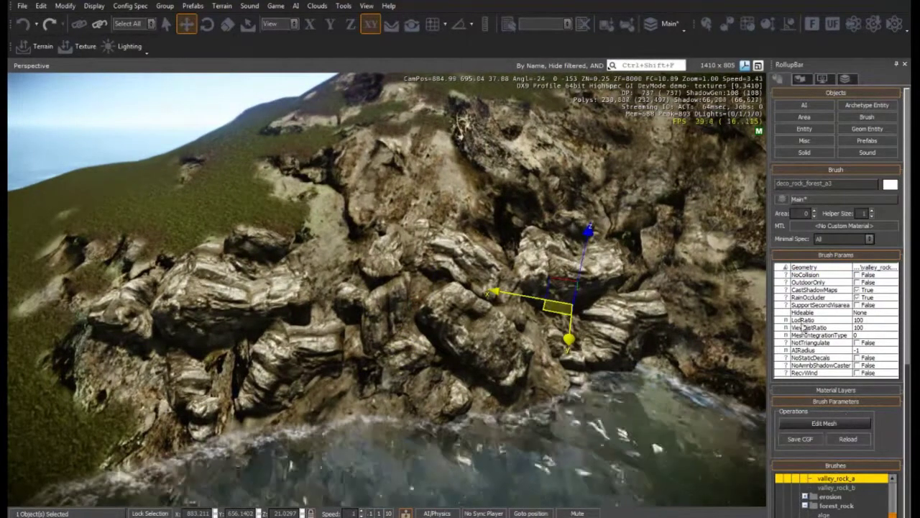
{"action": "left_click", "coordinate": [897, 267]}
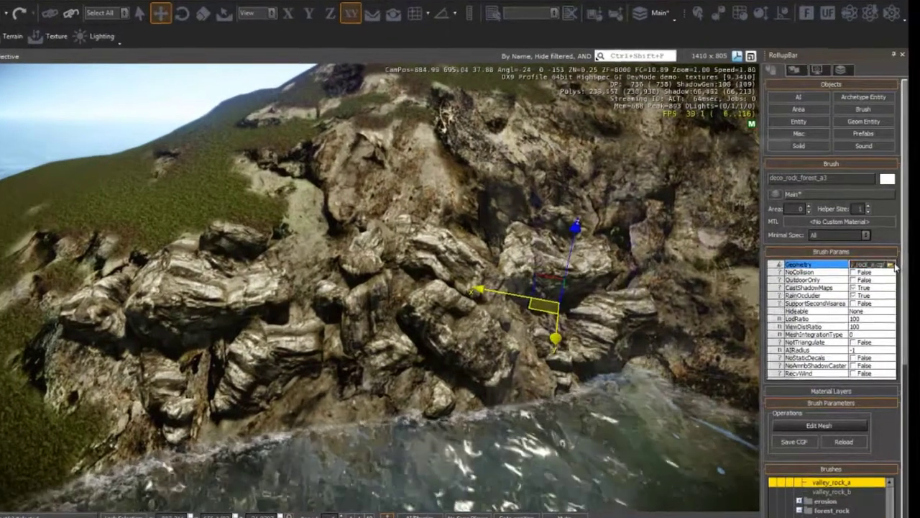
{"action": "left_click", "coordinate": [893, 266]}
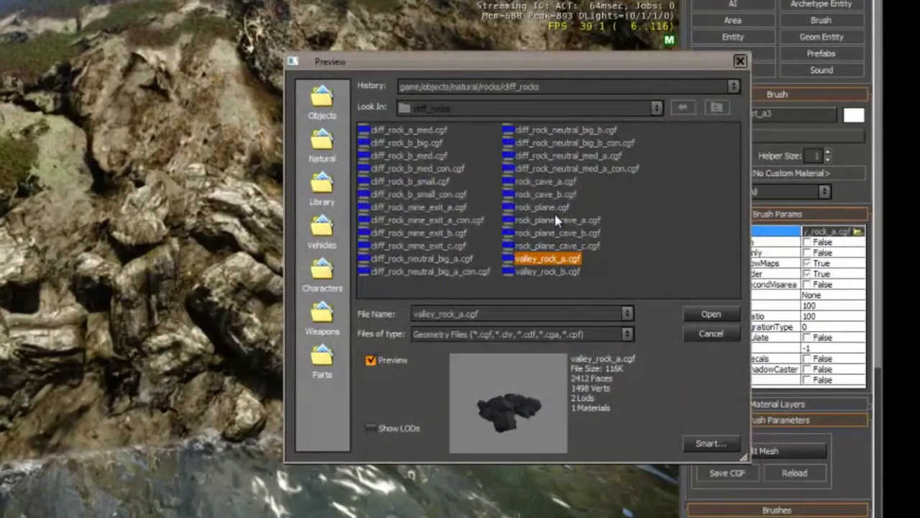
{"action": "left_click", "coordinate": [548, 130]}
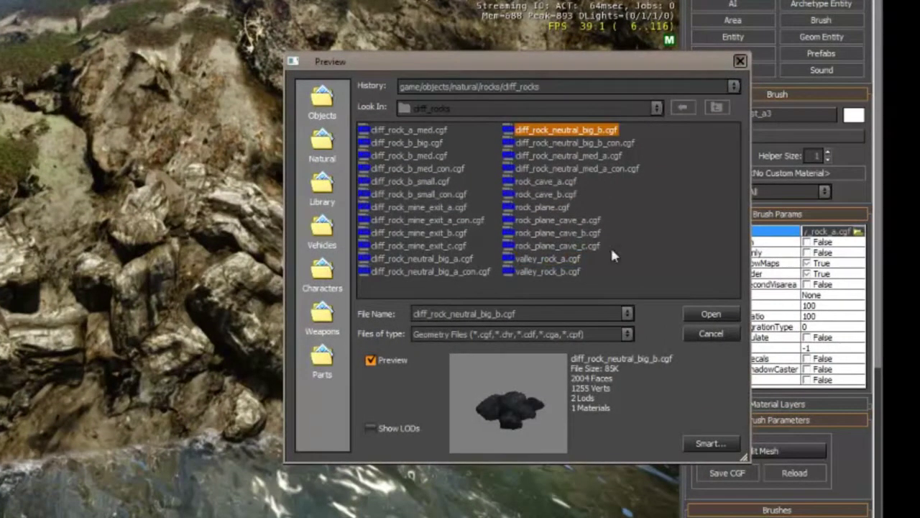
{"action": "left_click", "coordinate": [711, 315]}
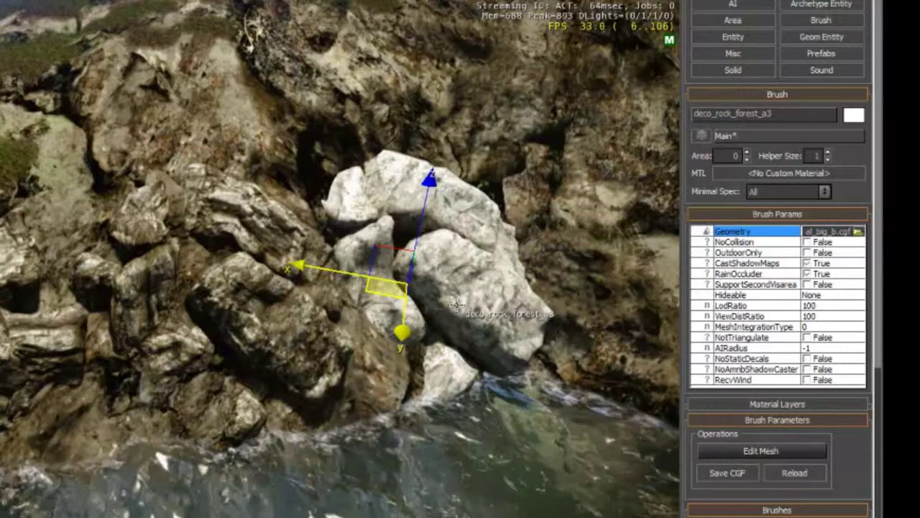
Open the Material Editor and expand the material library down to Objects/Natural/Rocks/cliff_rocks.
{"action": "right_click_drag", "start_coordinate": [500, 249], "coordinate": [503, 256]}
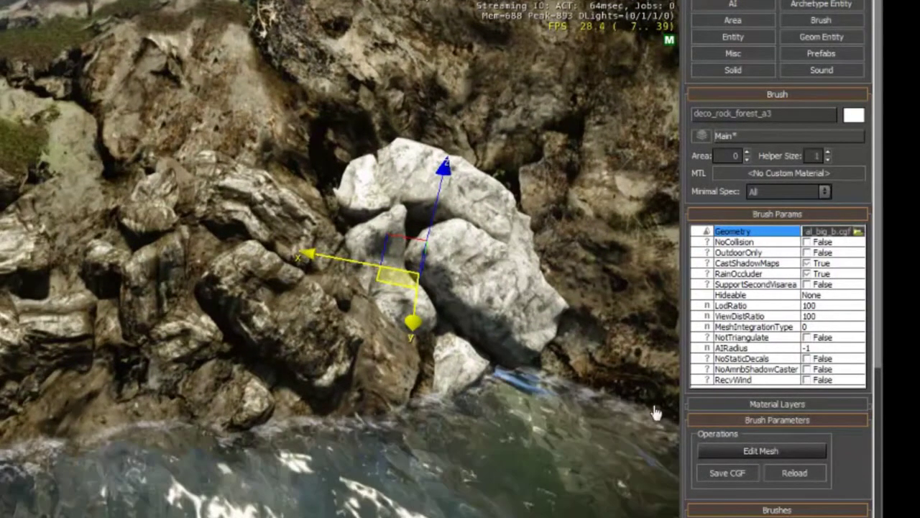
{"action": "left_click", "coordinate": [849, 173]}
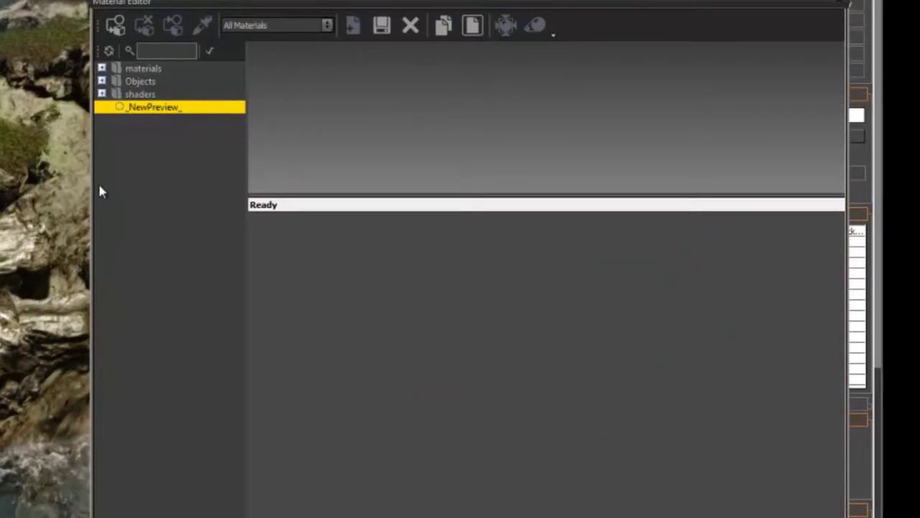
{"action": "left_click", "coordinate": [102, 68]}
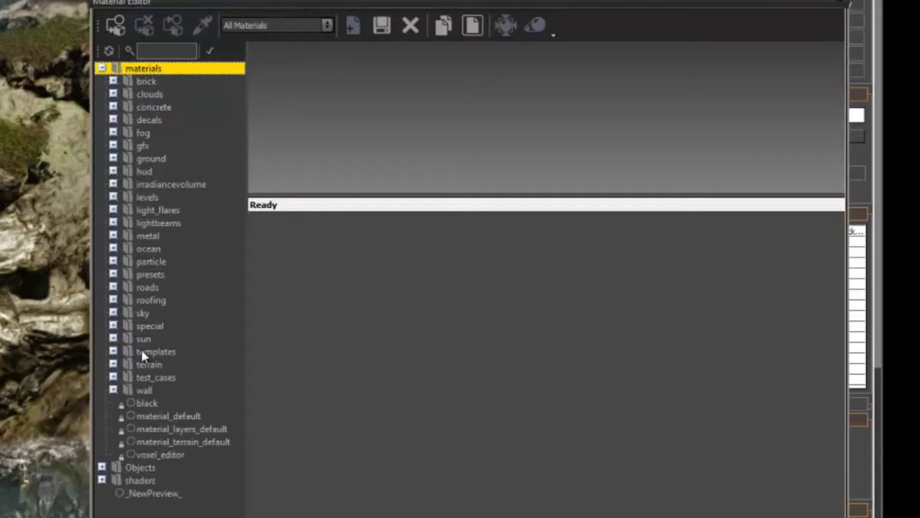
{"action": "left_click", "coordinate": [102, 467]}
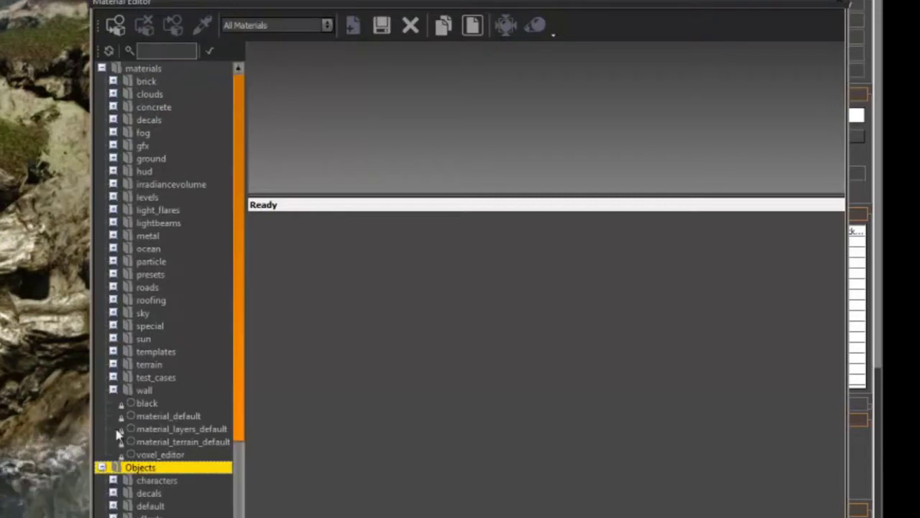
{"action": "left_click", "coordinate": [103, 69]}
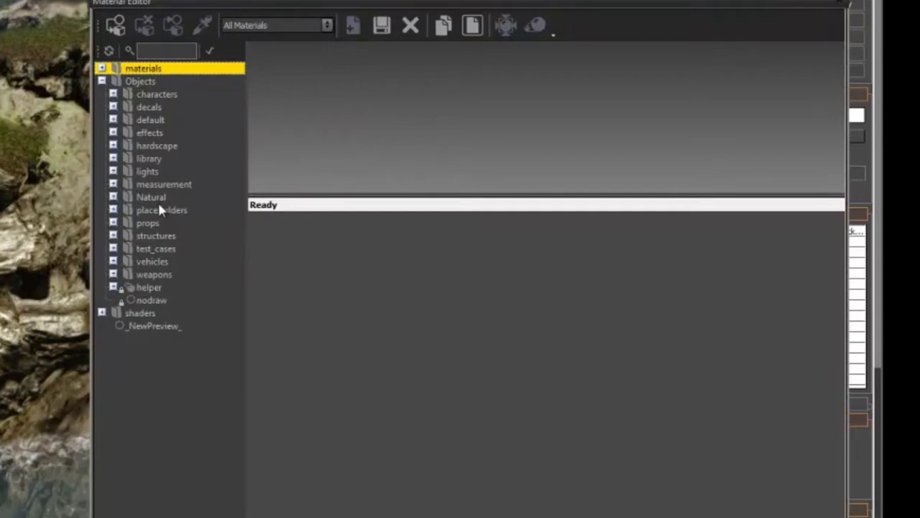
{"action": "double_click", "coordinate": [127, 201]}
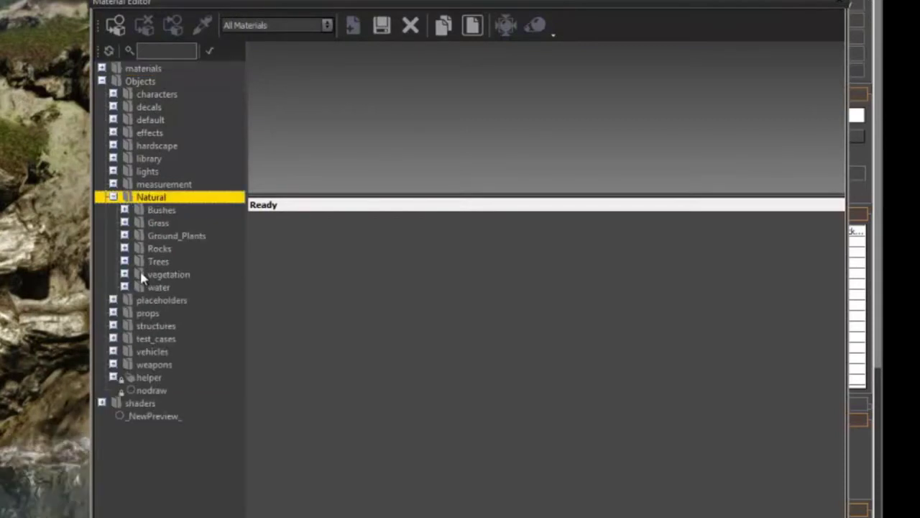
{"action": "left_click", "coordinate": [123, 249]}
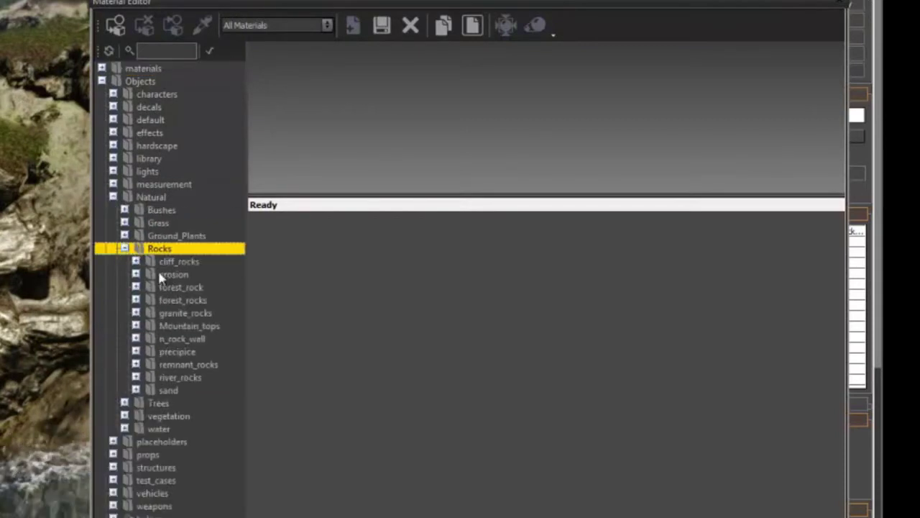
{"action": "left_click", "coordinate": [136, 262]}
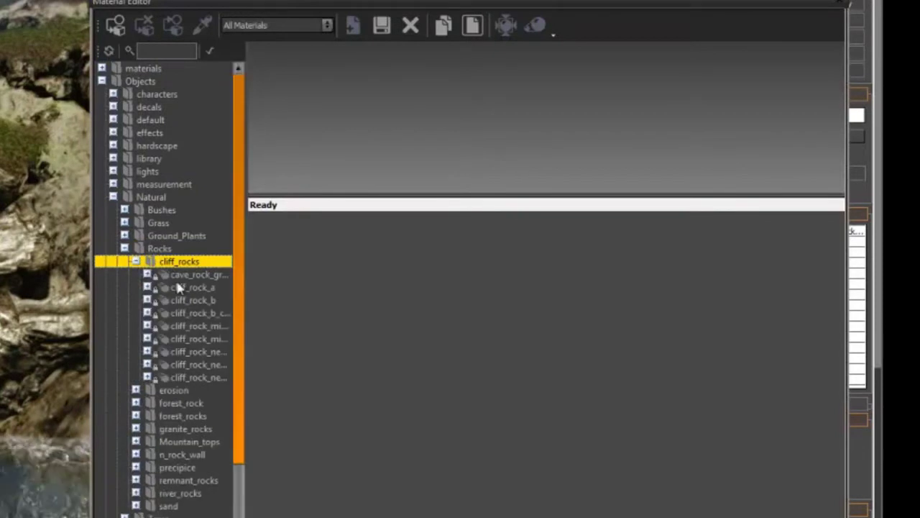
Assign the cave_rock_ground material to the valley rock nearest the grassy slope and compare it with the neighbouring rocks.
{"action": "left_click", "coordinate": [197, 279]}
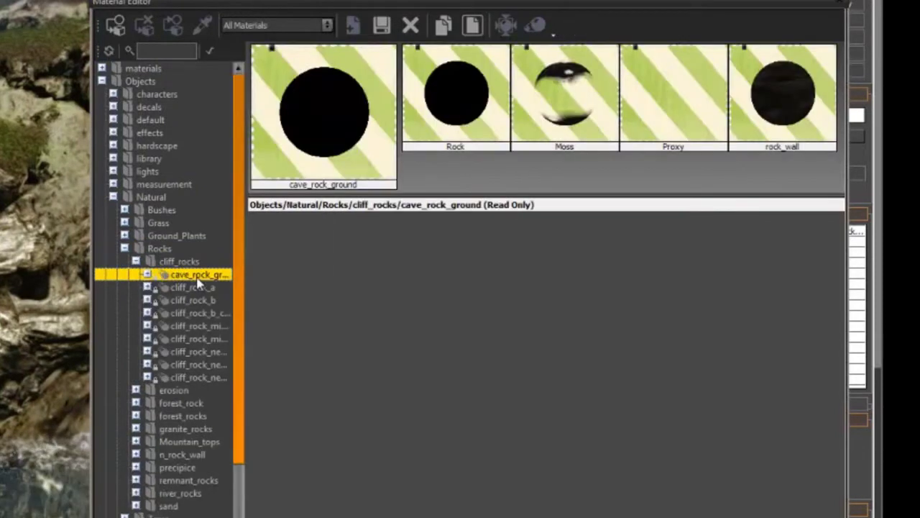
{"action": "left_click", "coordinate": [119, 32]}
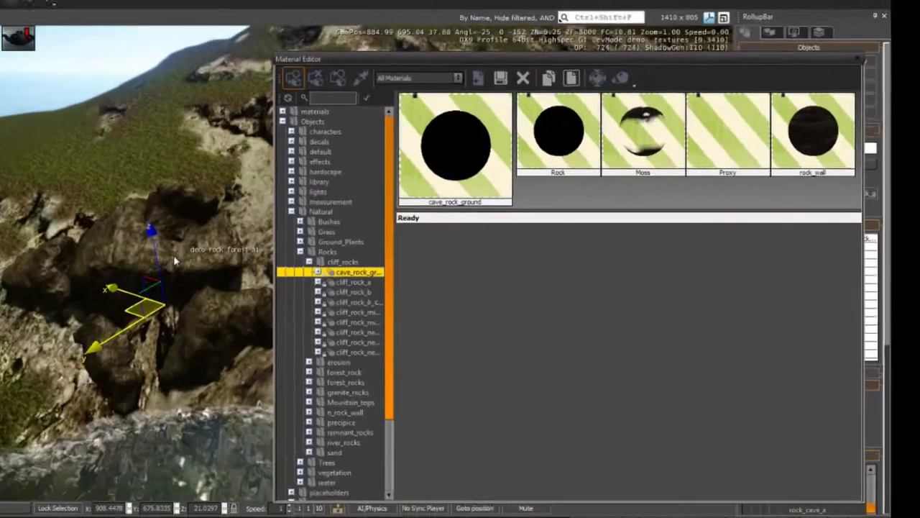
{"action": "right_click_drag", "start_coordinate": [174, 260], "coordinate": [237, 239]}
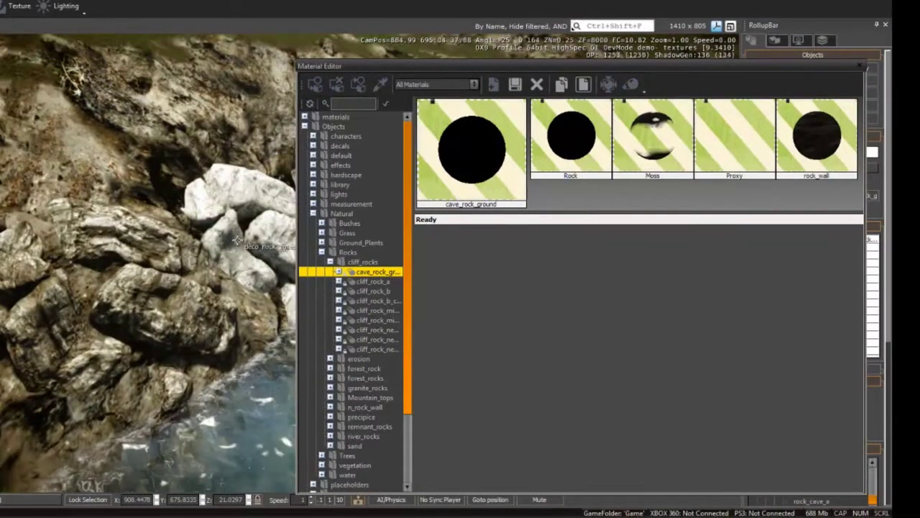
{"action": "right_click_drag", "start_coordinate": [72, 284], "coordinate": [77, 284]}
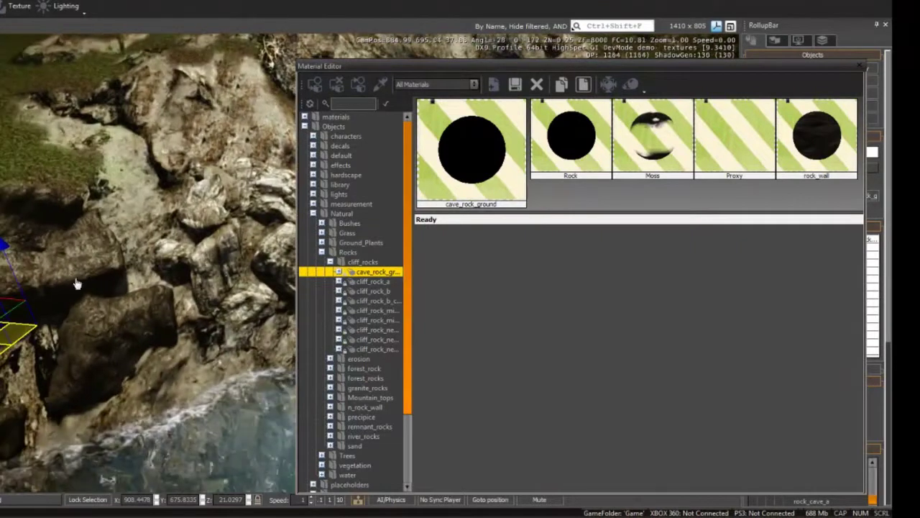
Select the middle valley rock, check the cliff_rocks materials in the Material Editor and compare the rocks along the cliff.
{"action": "left_click", "coordinate": [244, 266]}
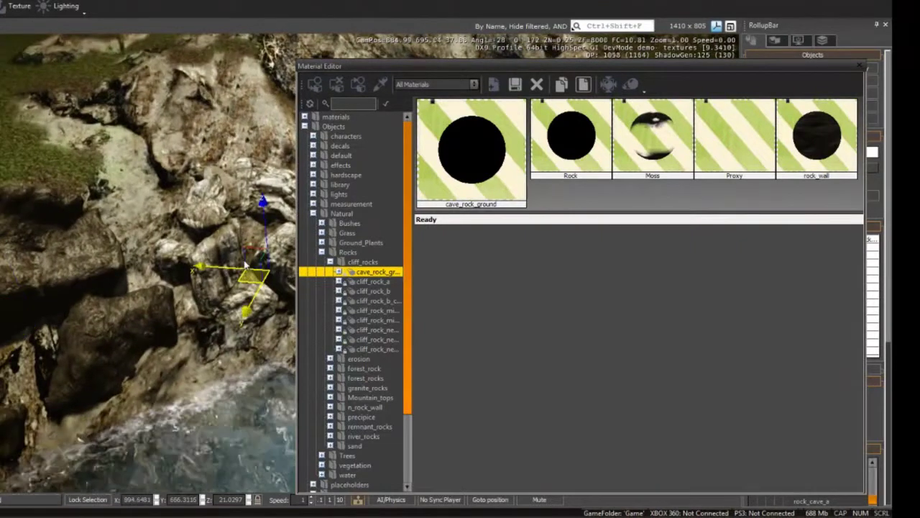
{"action": "left_click", "coordinate": [856, 65]}
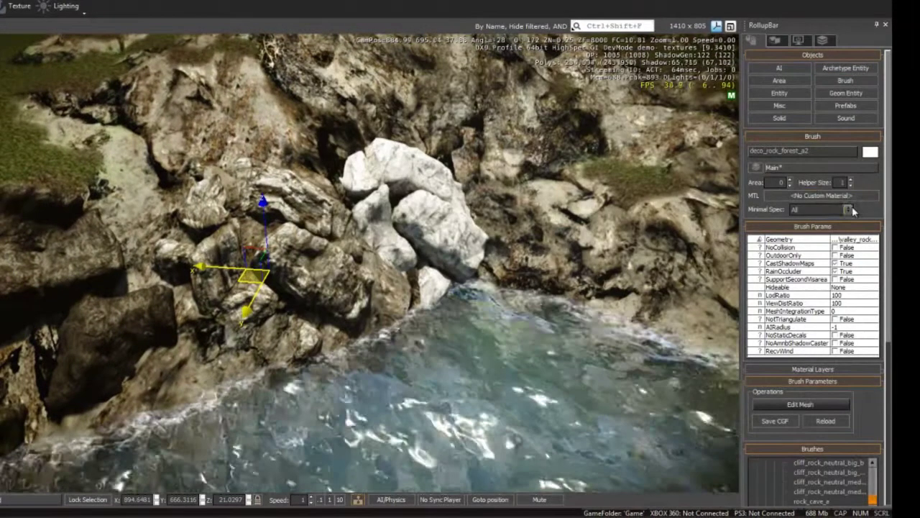
{"action": "left_click", "coordinate": [821, 195]}
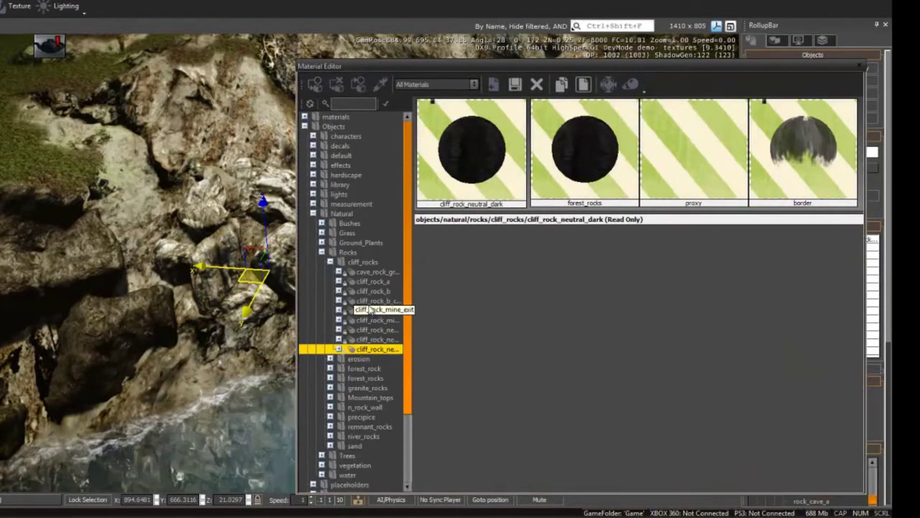
{"action": "left_click", "coordinate": [331, 262]}
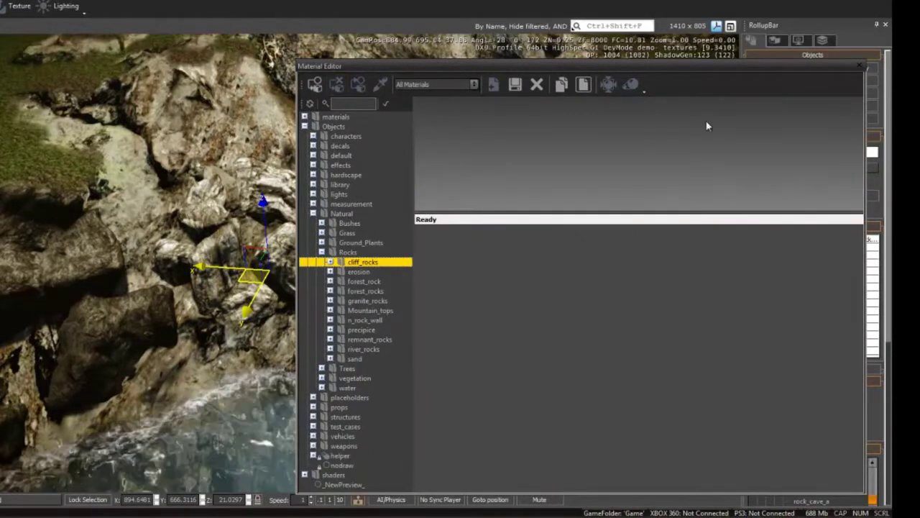
{"action": "left_click", "coordinate": [860, 67]}
{"action": "right_click_drag", "start_coordinate": [400, 267], "coordinate": [395, 267]}
{"action": "right_click_drag", "start_coordinate": [465, 278], "coordinate": [468, 278]}
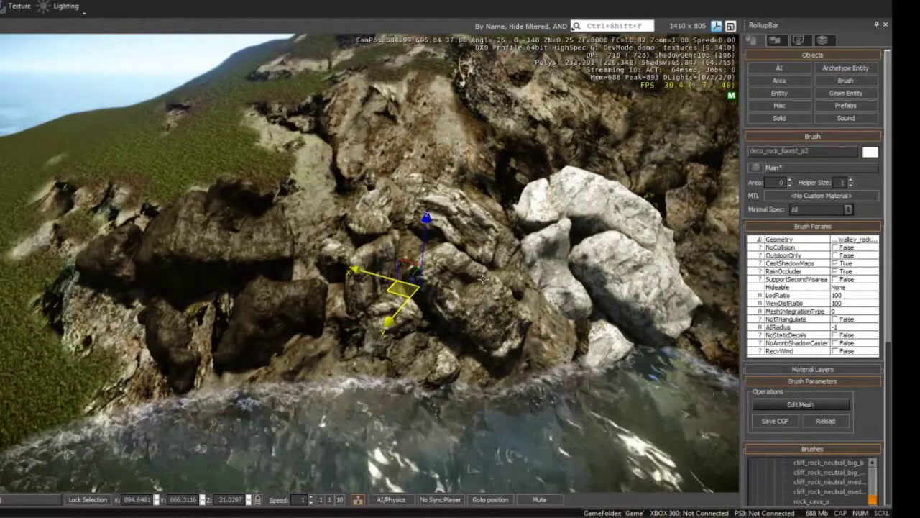
{"action": "key", "text": "s"}
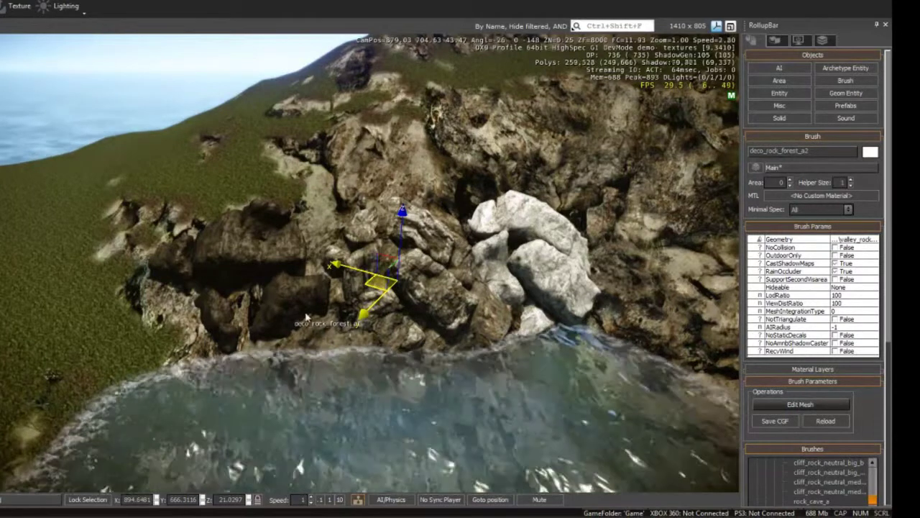
Try the rock_forest_river material from the forest_rock folder on the valley rock nearest the grassy slope.
{"action": "left_click", "coordinate": [316, 286]}
{"action": "left_click", "coordinate": [867, 194]}
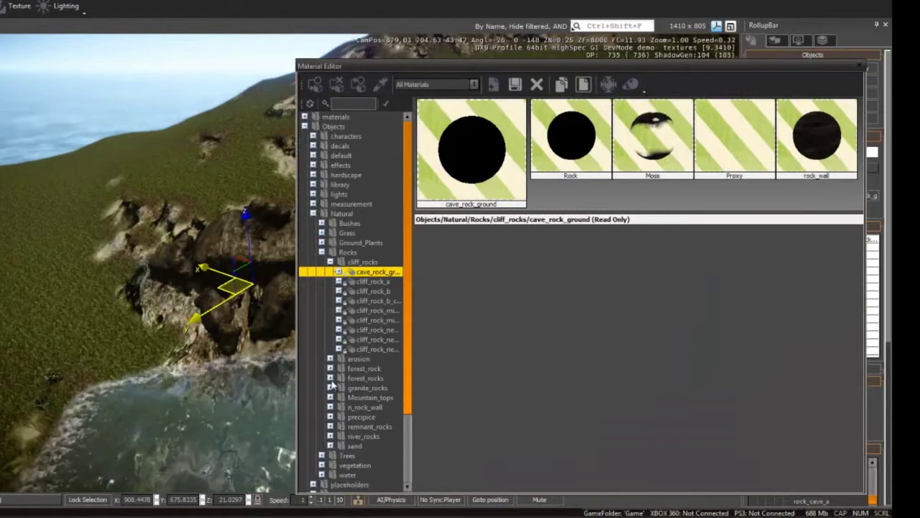
{"action": "double_click", "coordinate": [357, 368]}
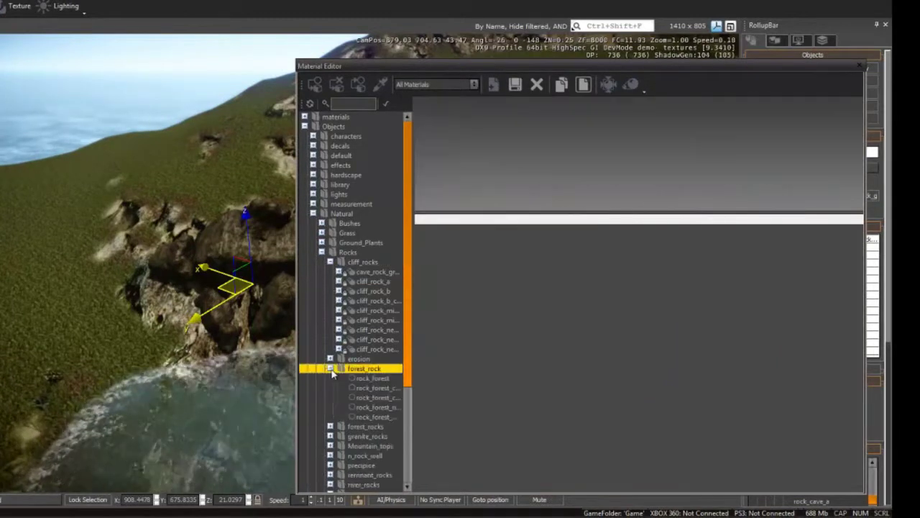
{"action": "left_click", "coordinate": [358, 388]}
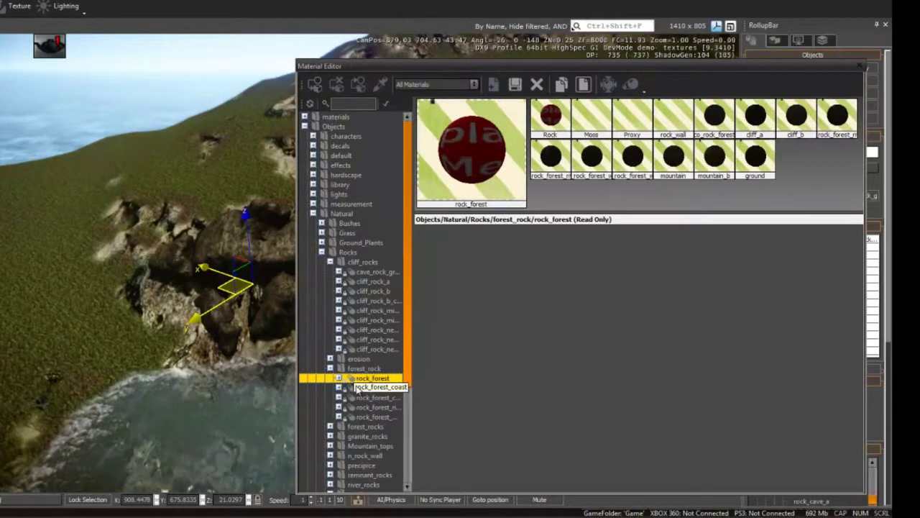
{"action": "left_click", "coordinate": [363, 407]}
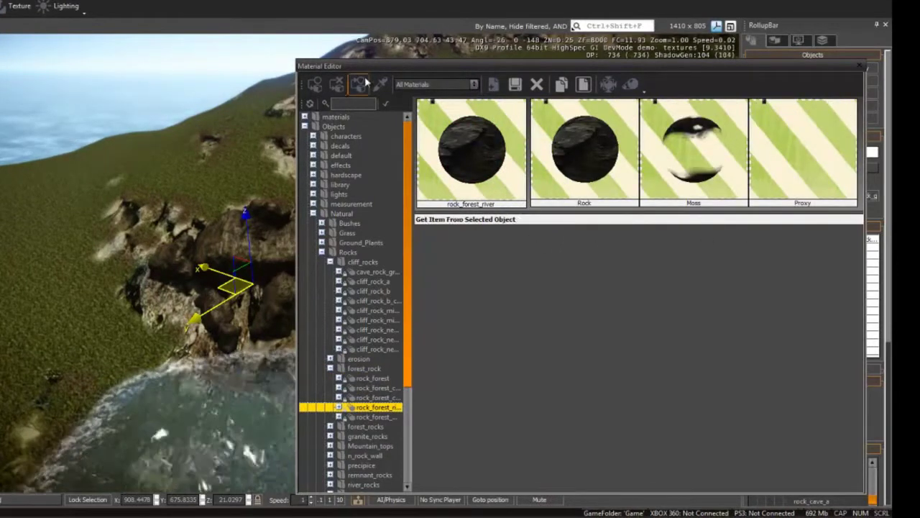
{"action": "left_click", "coordinate": [336, 84]}
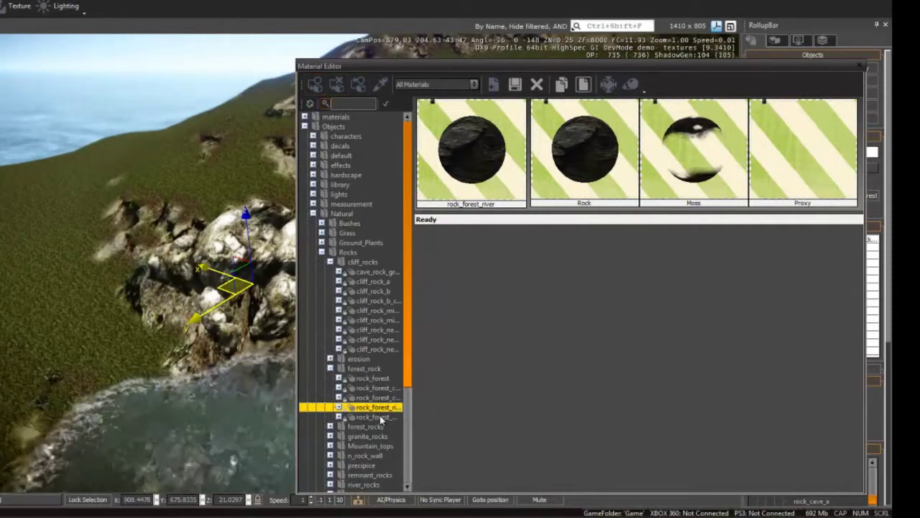
Try the rock_forest_wet and rock_forest_coast materials on the same rock and compare the look with its neighbours.
{"action": "left_click", "coordinate": [370, 416]}
{"action": "left_click", "coordinate": [316, 84]}
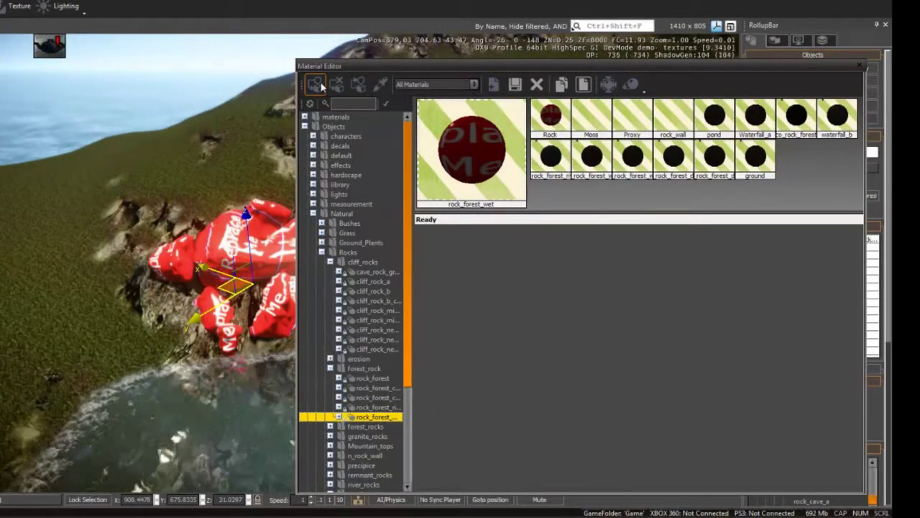
{"action": "left_click", "coordinate": [381, 388]}
{"action": "left_click", "coordinate": [316, 86]}
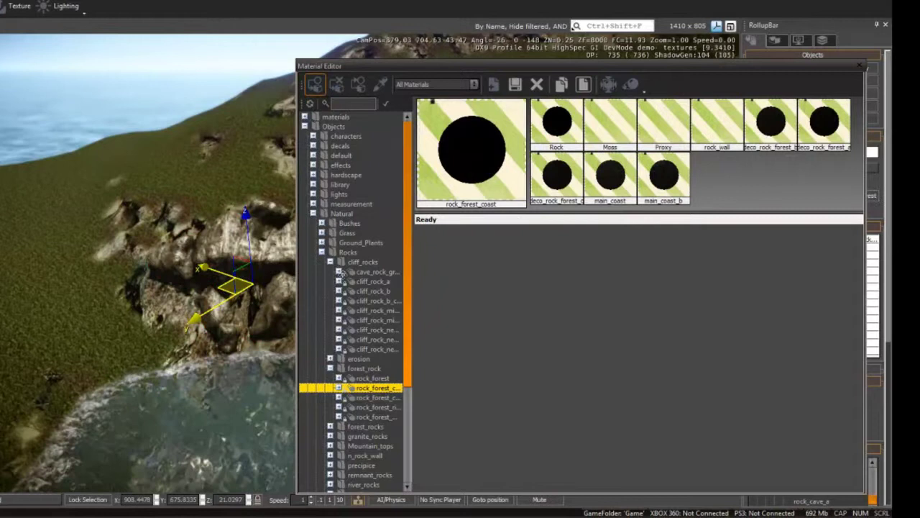
{"action": "right_click_drag", "start_coordinate": [244, 326], "coordinate": [245, 326]}
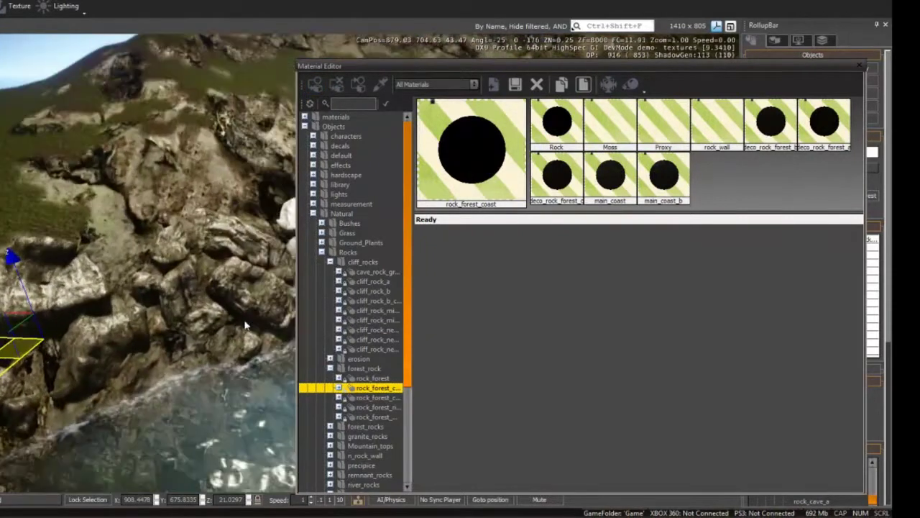
Try the erosion and erosion_grass materials from the erosion folder on the selected valley rock.
{"action": "left_click", "coordinate": [331, 368]}
{"action": "left_click", "coordinate": [331, 358]}
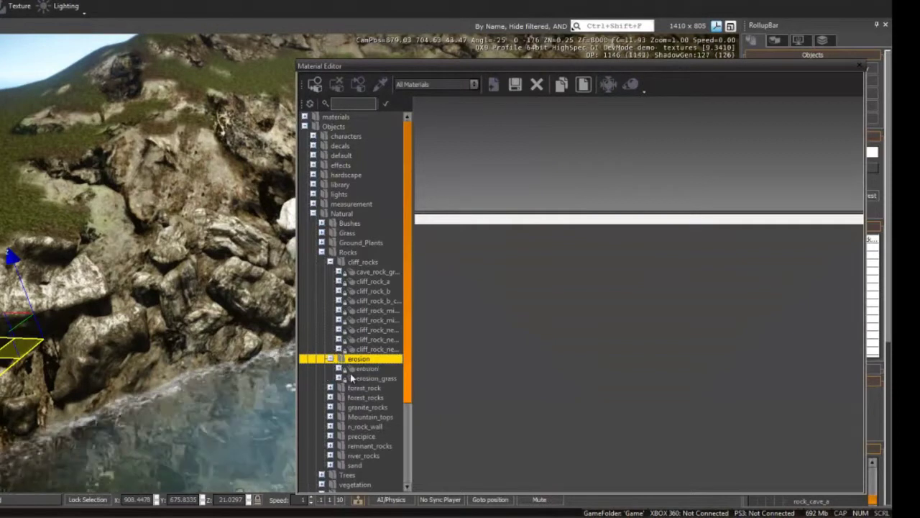
{"action": "left_click", "coordinate": [363, 368]}
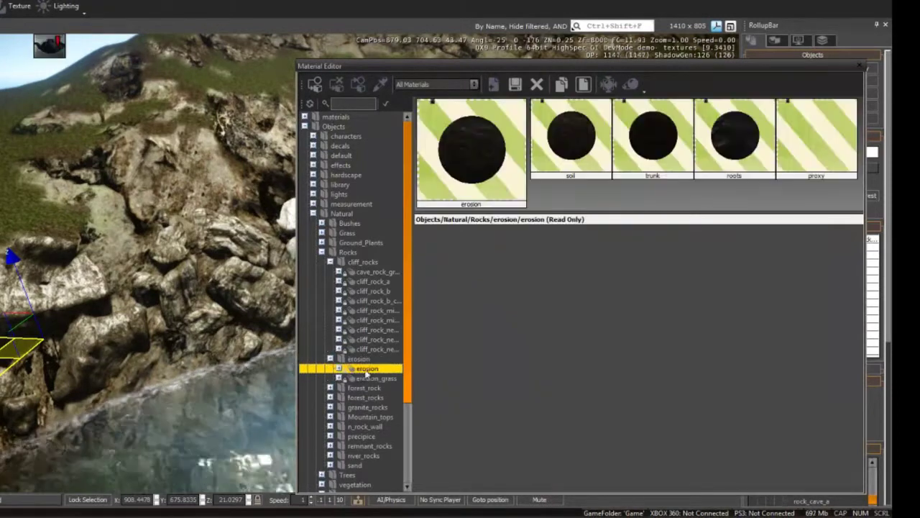
{"action": "left_click", "coordinate": [316, 84]}
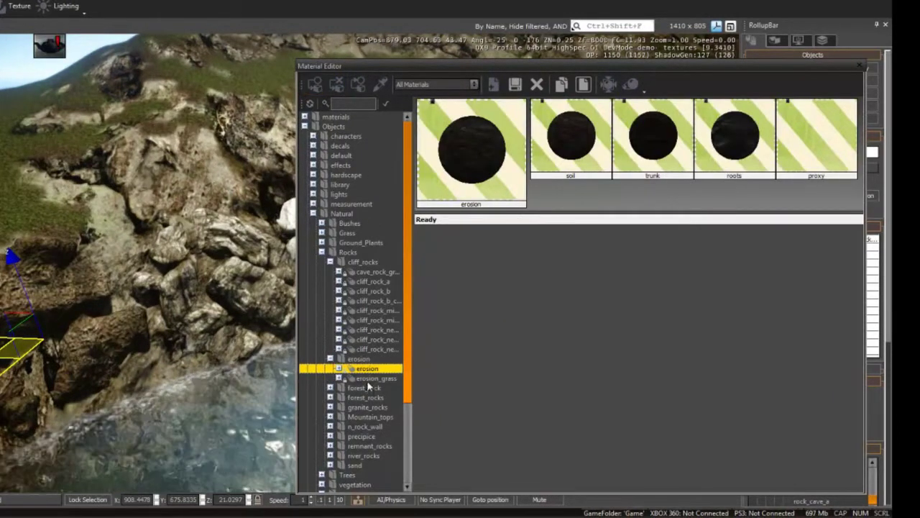
{"action": "left_click", "coordinate": [372, 378]}
{"action": "left_click", "coordinate": [317, 84]}
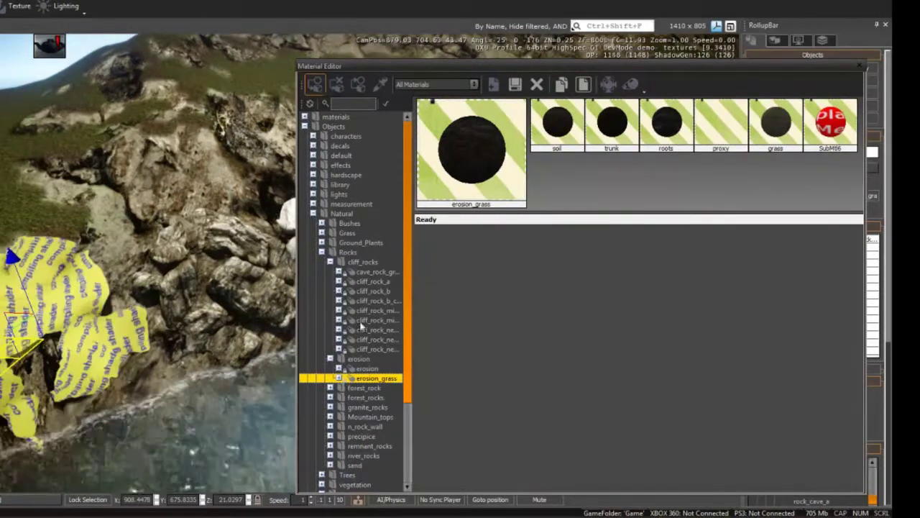
Assign the rock_remnant material from the remnant_rocks folder to the selected valley rock and close the Material Editor.
{"action": "left_click", "coordinate": [331, 359]}
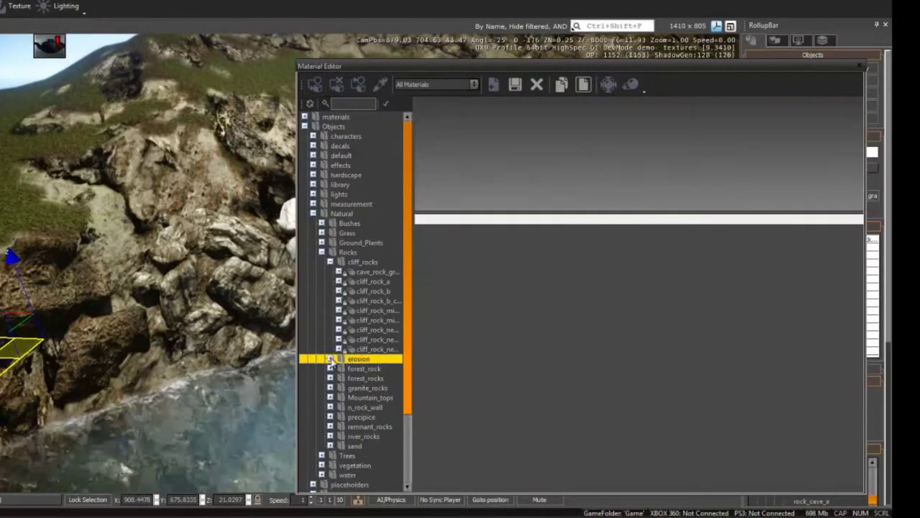
{"action": "left_click", "coordinate": [333, 427]}
{"action": "left_click", "coordinate": [365, 438]}
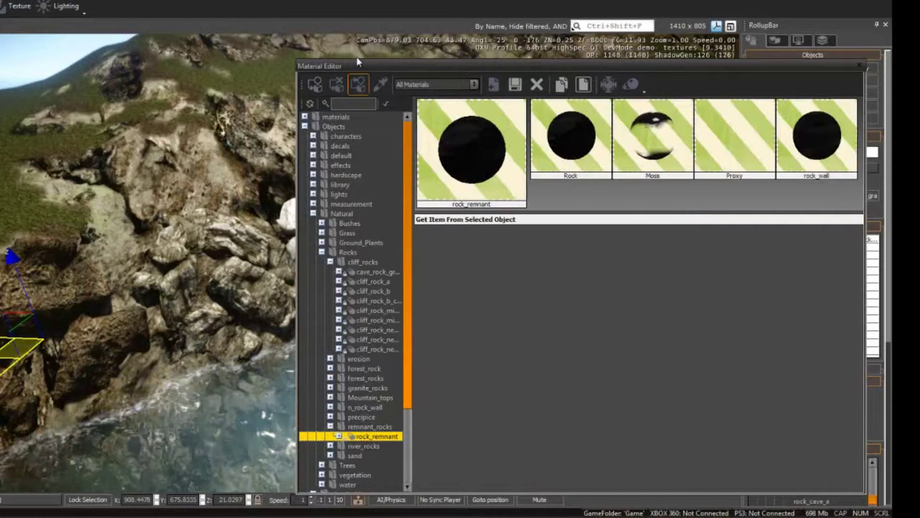
{"action": "left_click", "coordinate": [317, 85]}
{"action": "right_click_drag", "start_coordinate": [260, 154], "coordinate": [227, 153]}
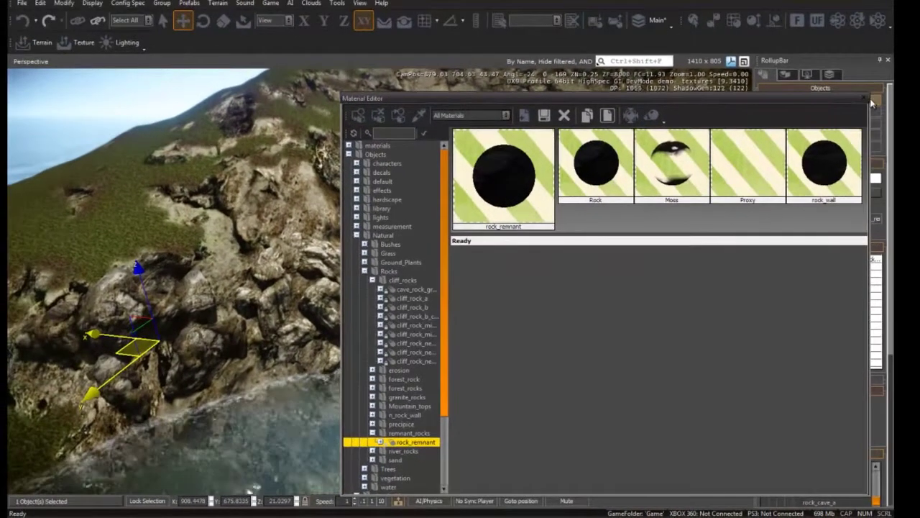
{"action": "left_click", "coordinate": [865, 98]}
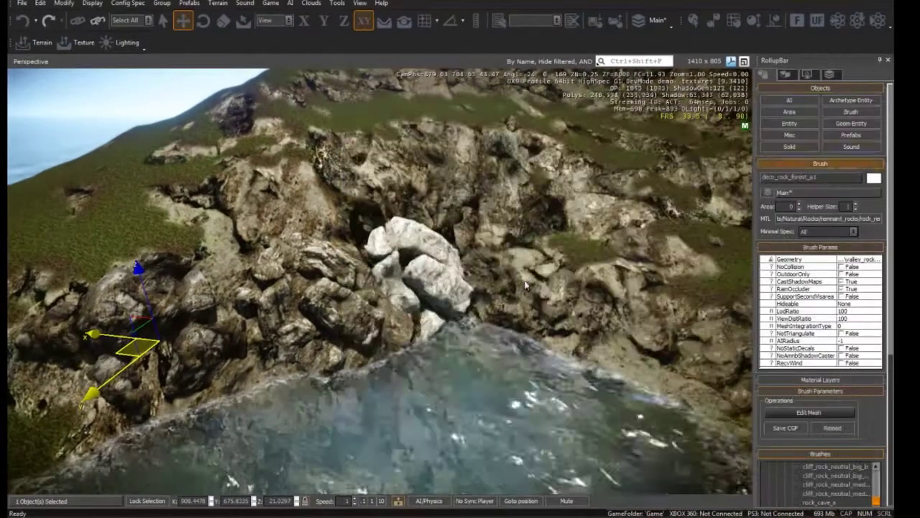
Examine up close and from farther back how the rematerialed valley rock matches the rocks along the cliff.
{"action": "key", "text": "w"}
{"action": "right_click_drag", "start_coordinate": [296, 316], "coordinate": [298, 309]}
{"action": "scroll", "coordinate": [296, 313], "scroll_direction": "up", "scroll_amount": 3}
{"action": "scroll", "coordinate": [296, 314], "scroll_direction": "down", "scroll_amount": 2}
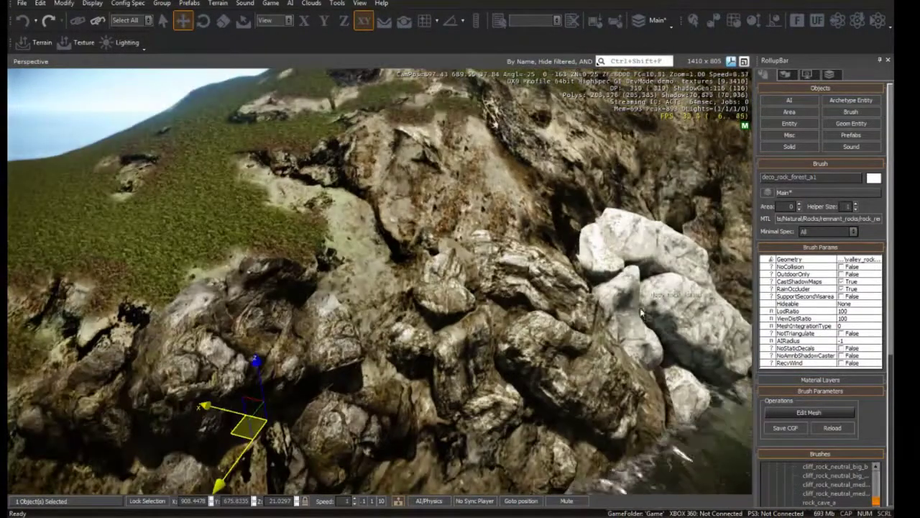
{"action": "key", "text": "s"}
{"action": "right_click_drag", "start_coordinate": [464, 343], "coordinate": [462, 337]}
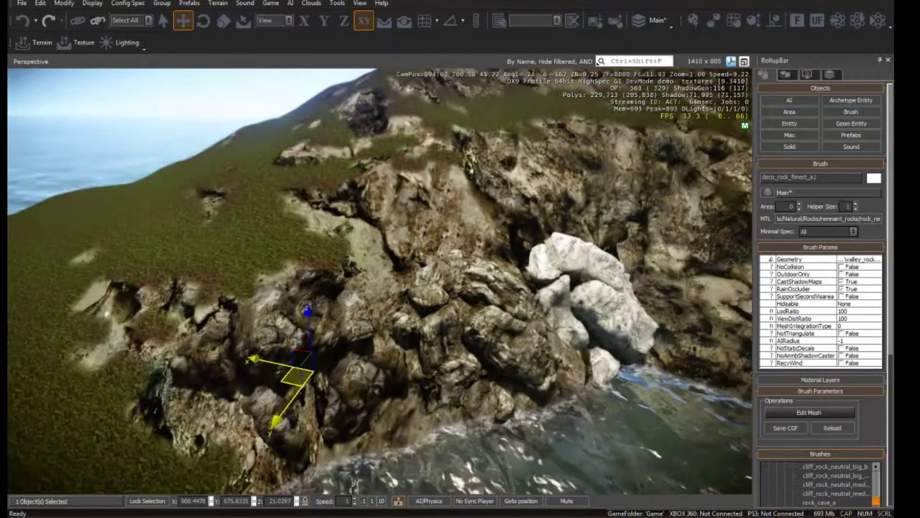